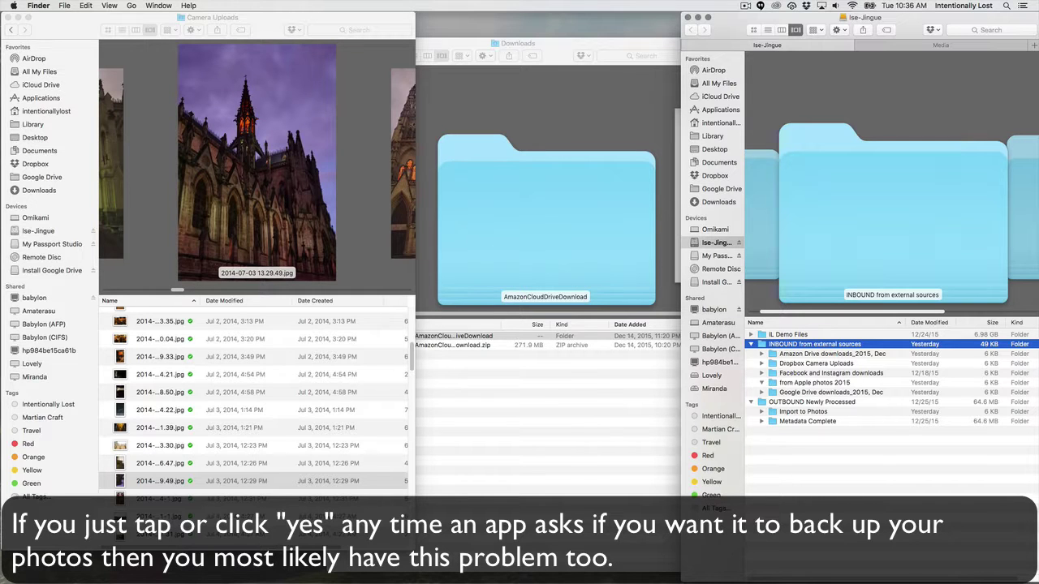
- Preview photos from the Camera Uploads list at full size
click(159, 481)
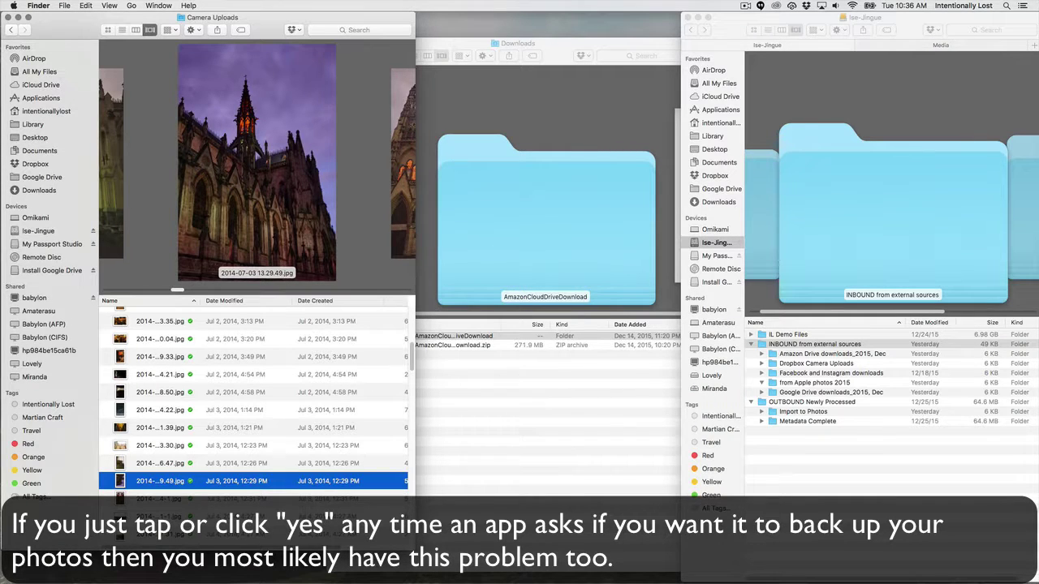
key(Down)
key(Down)
key(Down)
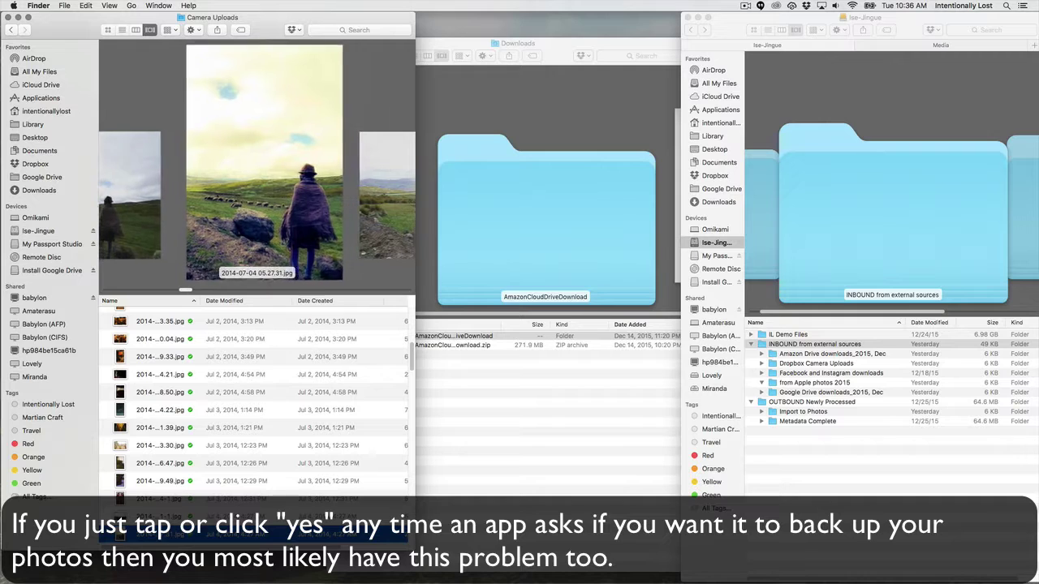
key(space)
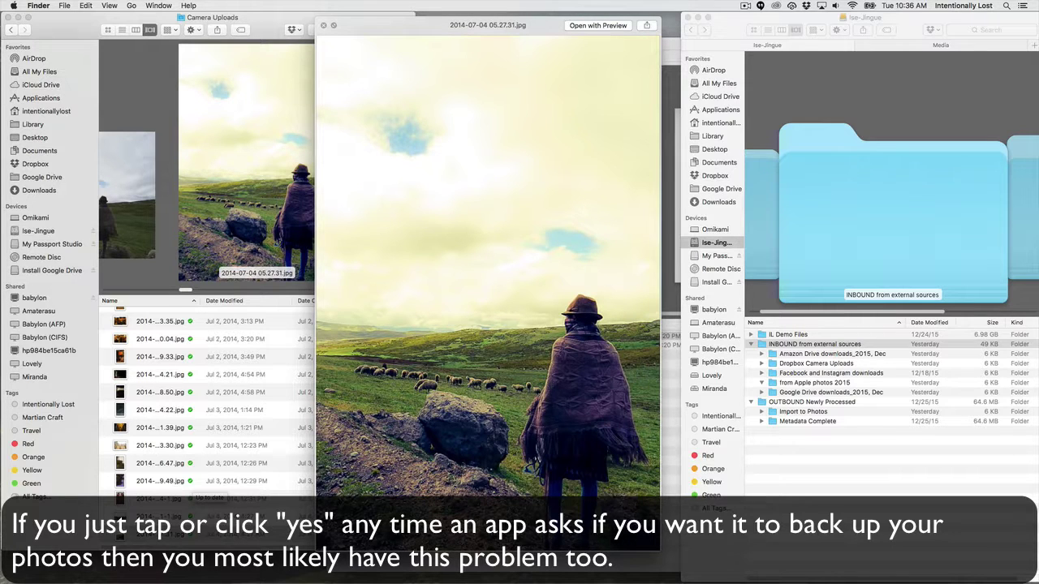
key(space)
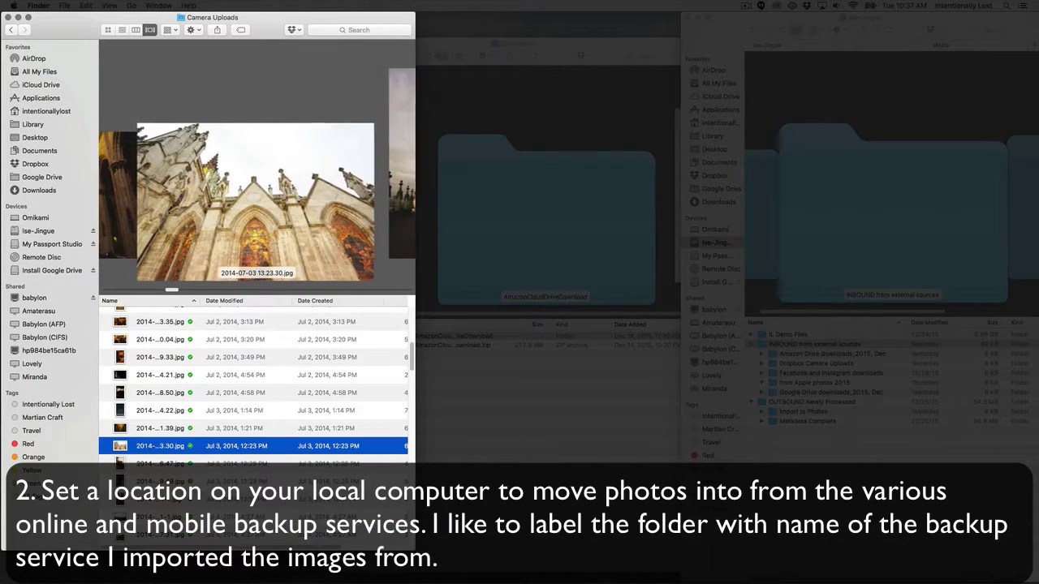
- Copy all Camera Uploads photos into Dropbox Camera Uploads, then go up to INBOUND from external sources
key(super+a)
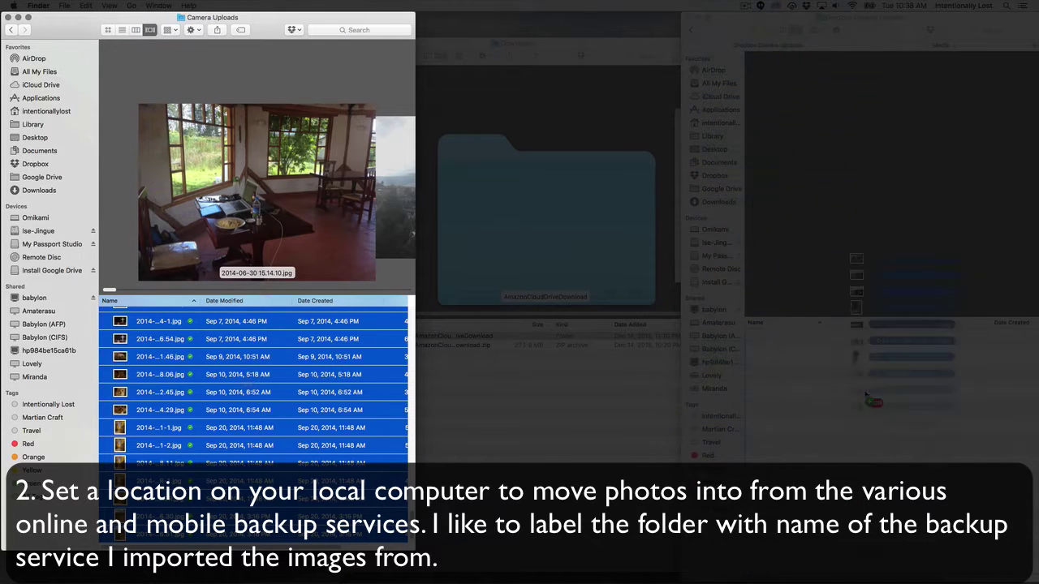
mouse_move(865, 396)
mouse_down()
mouse_move(884, 422)
mouse_move(868, 389)
mouse_up()
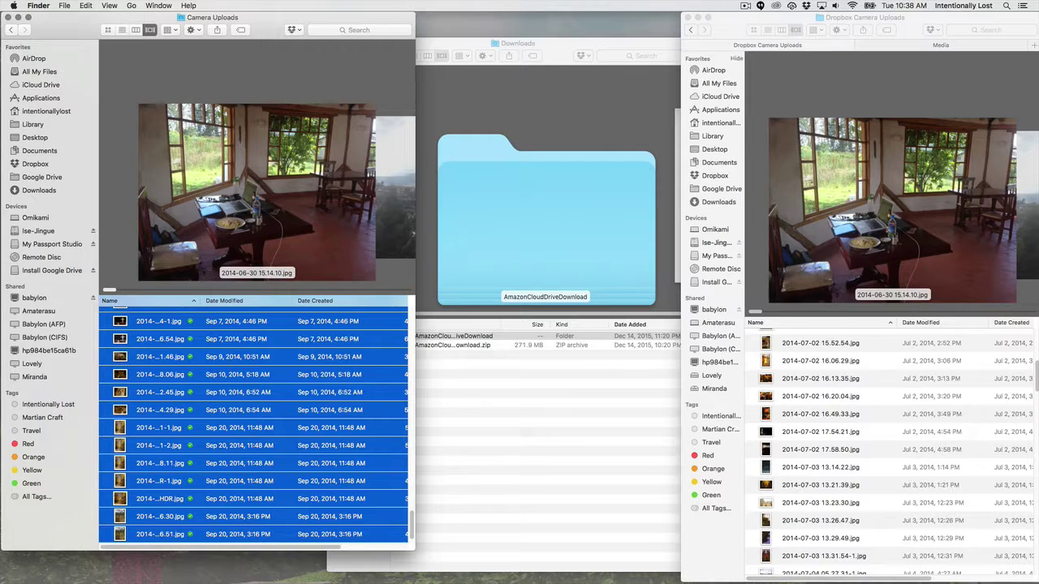
key(super+grave)
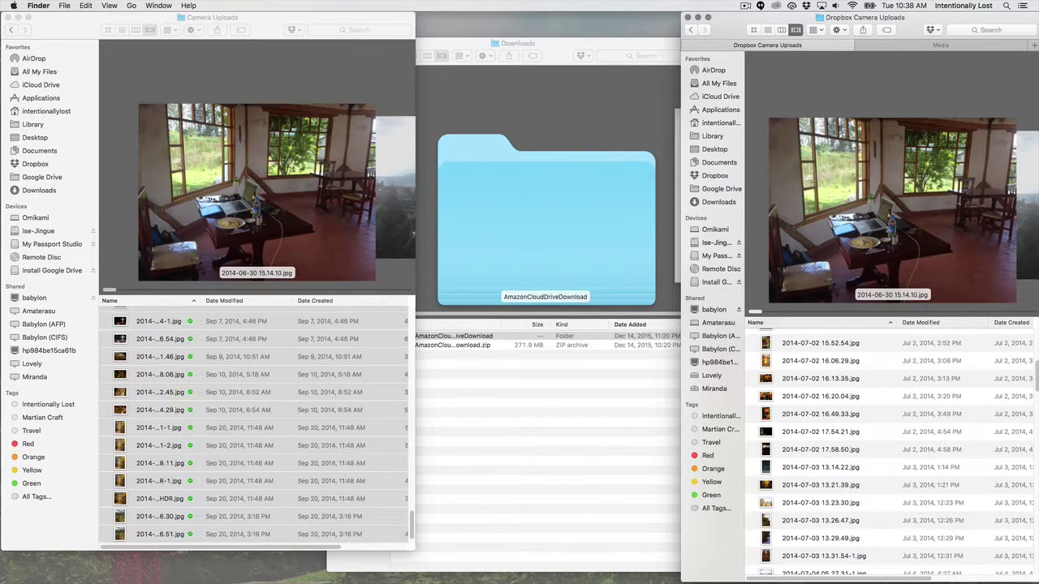
key(super+Up)
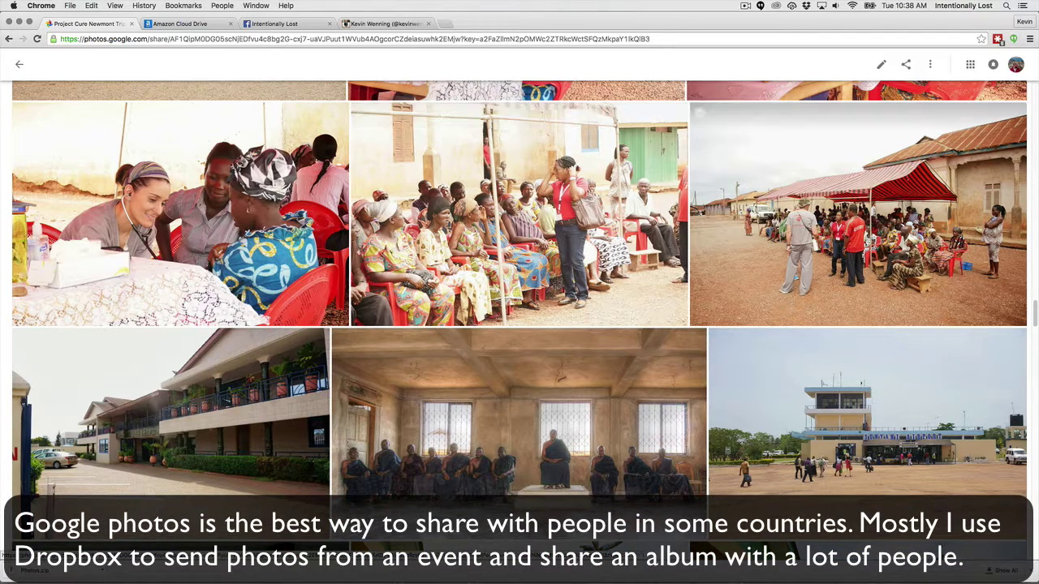
- Download all photos of the shared Google Photos album as Photos.zip using Download all
click(930, 64)
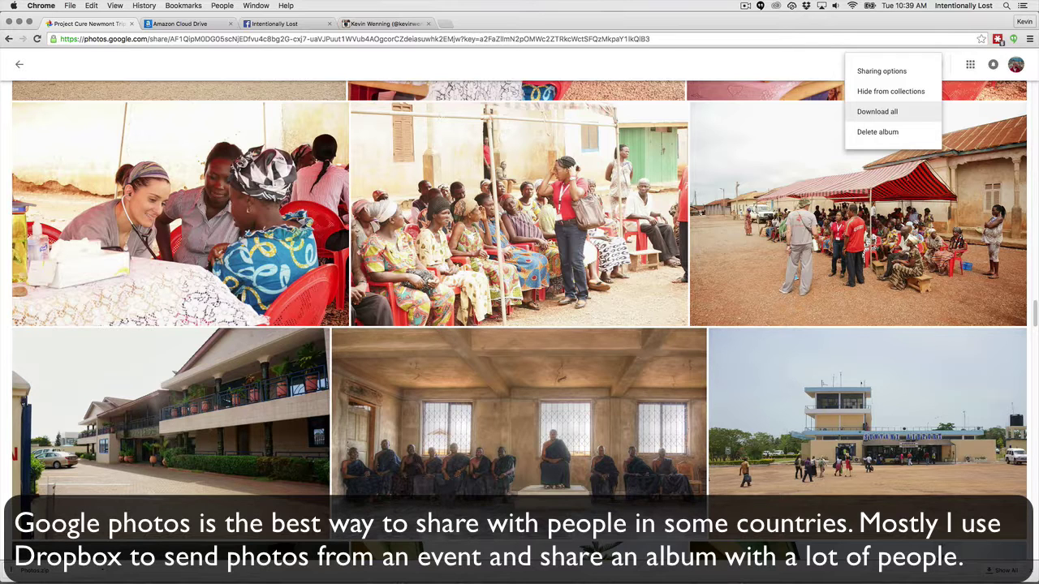
click(878, 111)
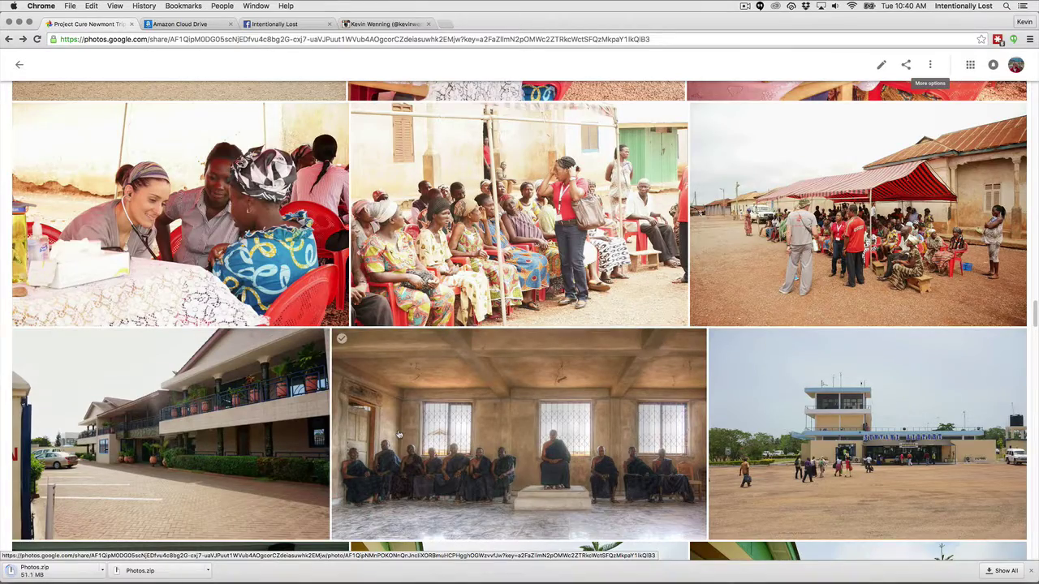
key(super+Tab)
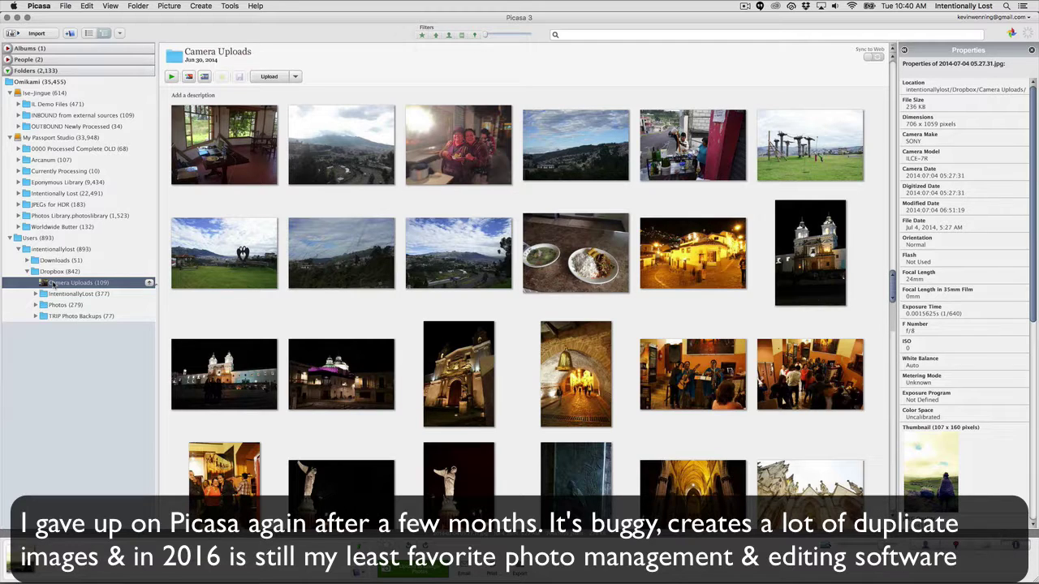
click(70, 8)
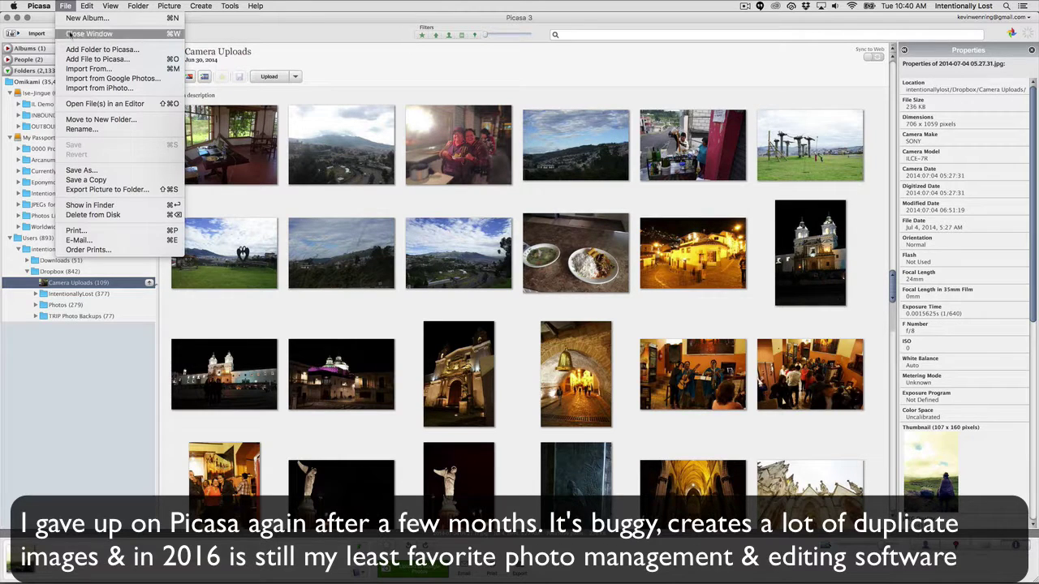
click(79, 80)
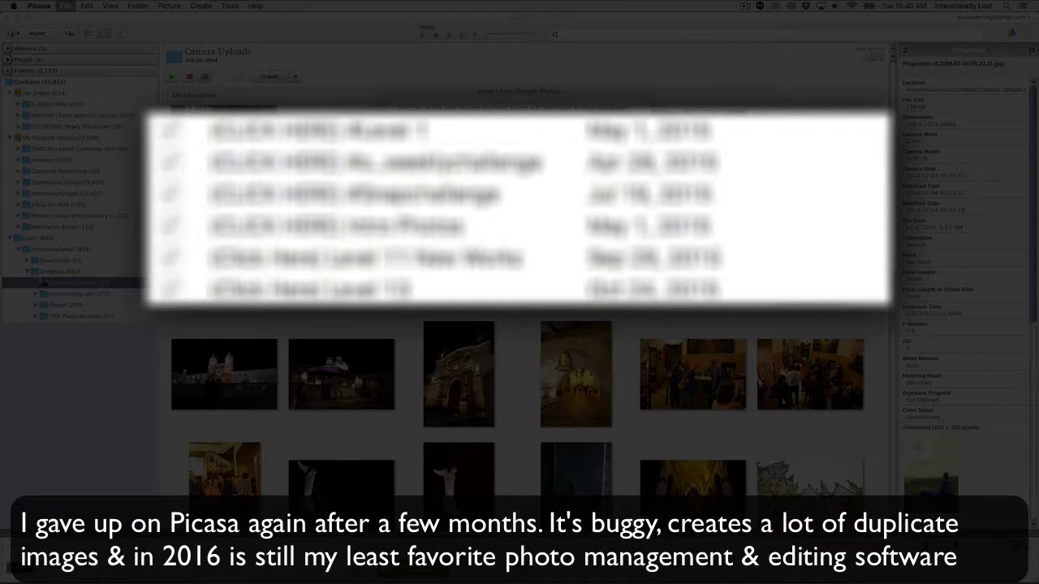
scroll(520, 207, down, 3)
scroll(311, 218, down, 15)
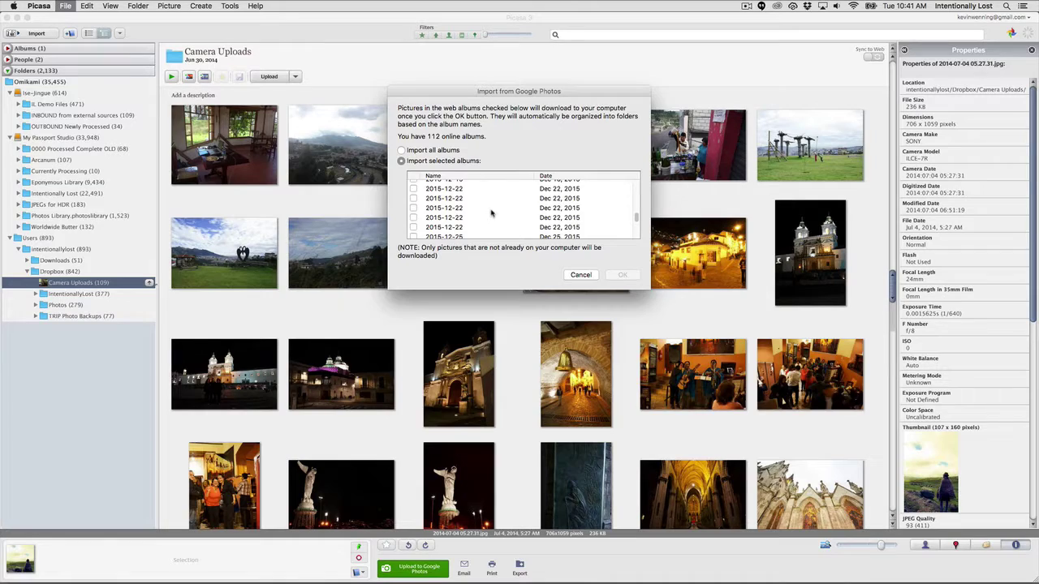
click(573, 277)
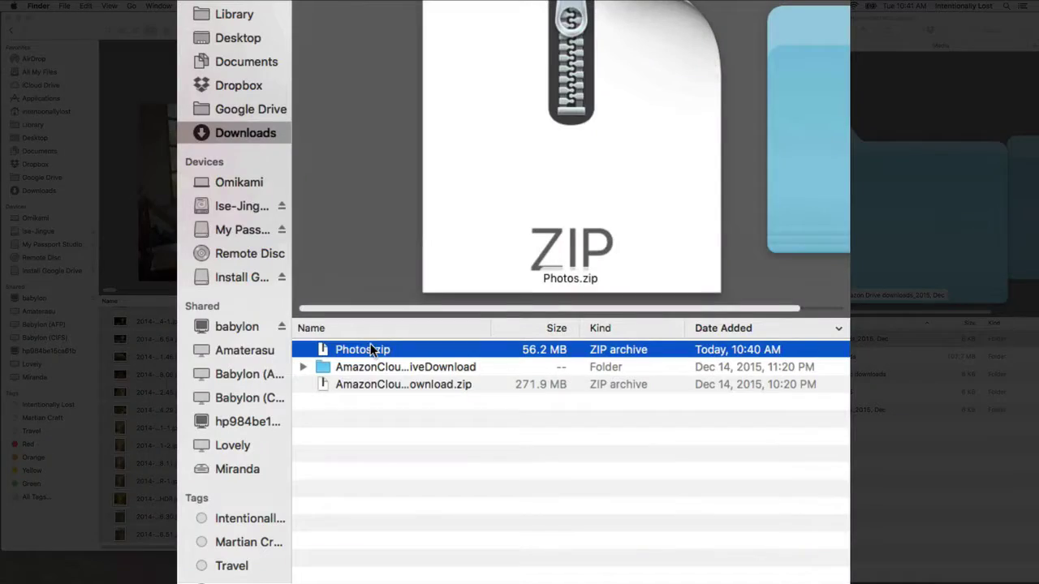
- Unzip Photos.zip in Downloads into a Photos folder
click(368, 347)
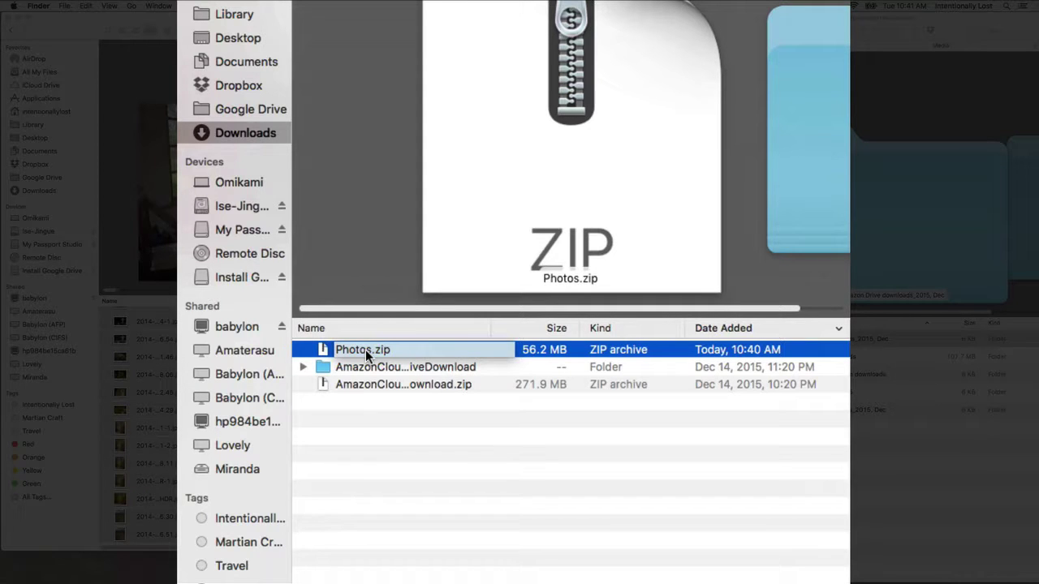
key(Escape)
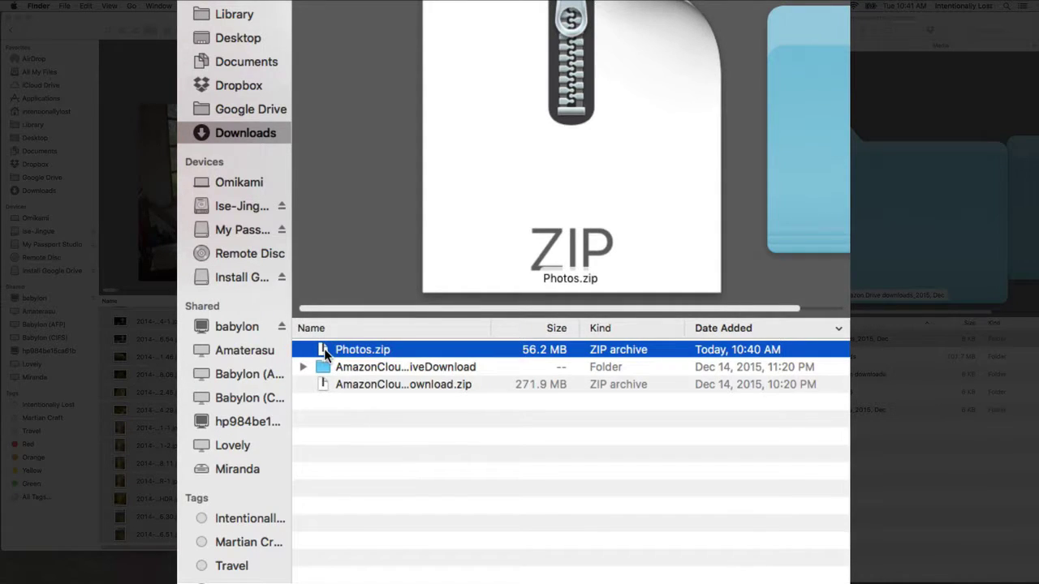
double_click(324, 349)
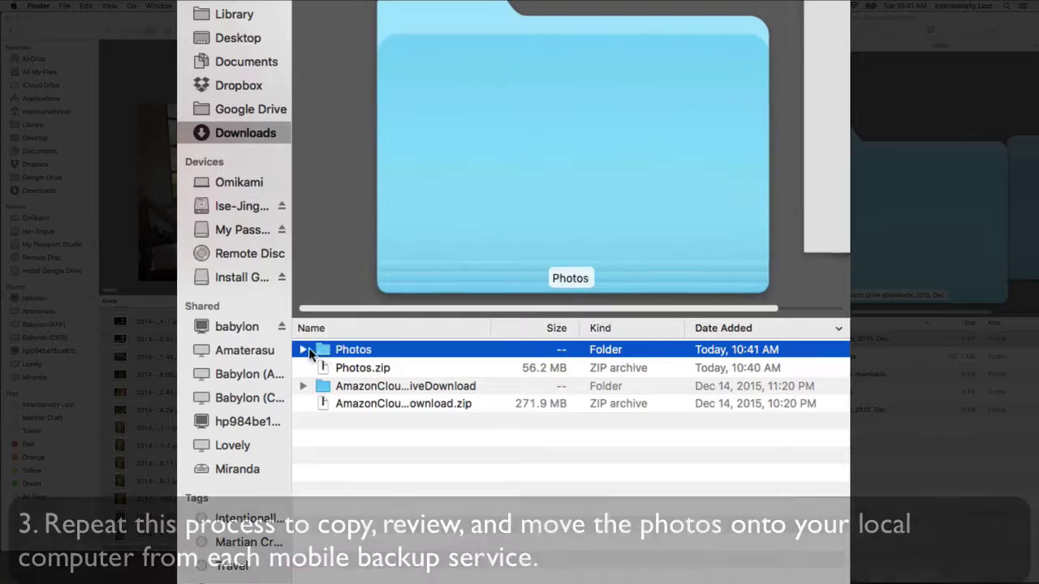
- Review the Photos folder images from DSC00603.JPG, collapse it, and select Google Drive downloads_2015, Dec
click(304, 350)
click(356, 366)
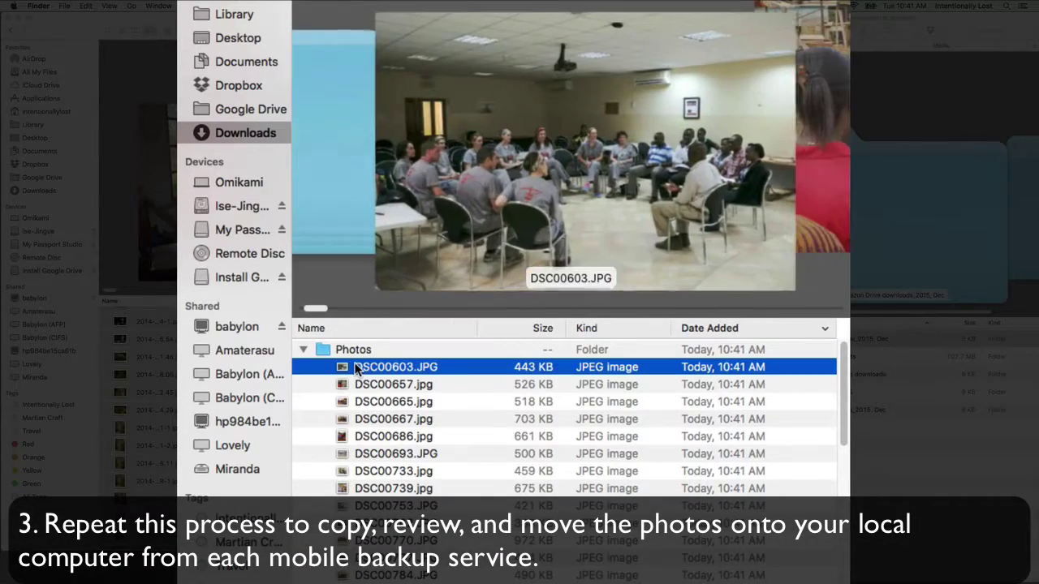
key(Down)
key(Down)
key(Down)
key(Down)
key(Down)
key(Down)
key(Down)
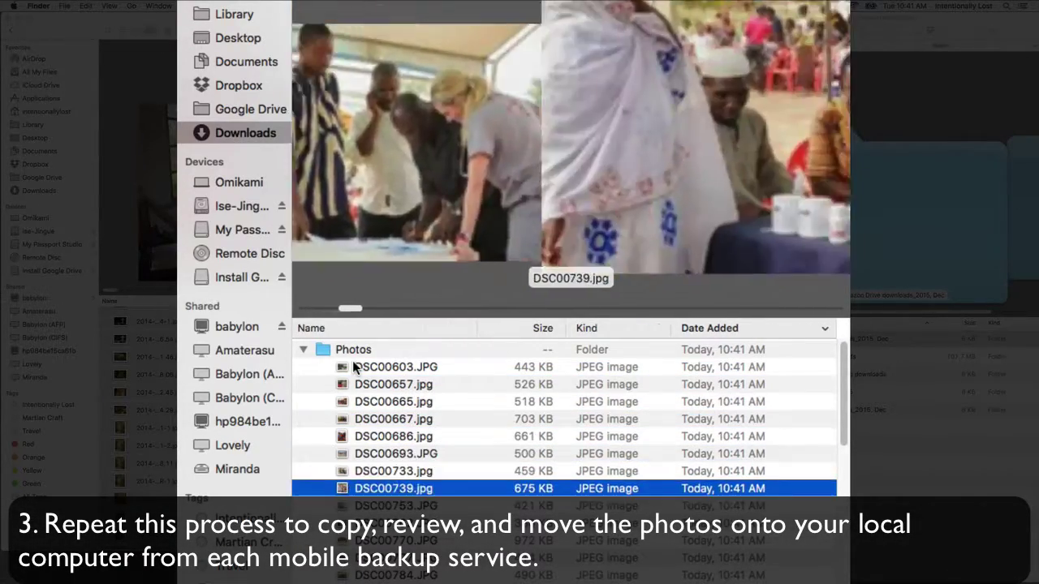
key(Down)
key(Down)
key(Down)
key(Down)
key(Down)
key(Down)
key(Down)
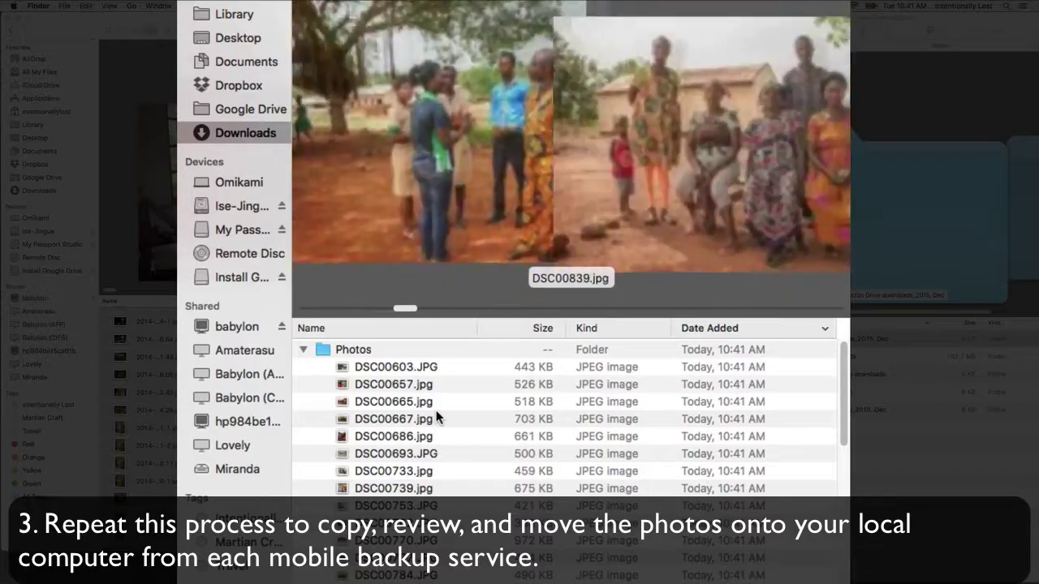
key(Down)
key(Down)
key(Down)
key(Down)
key(Down)
key(Down)
scroll(430, 382, up, 3)
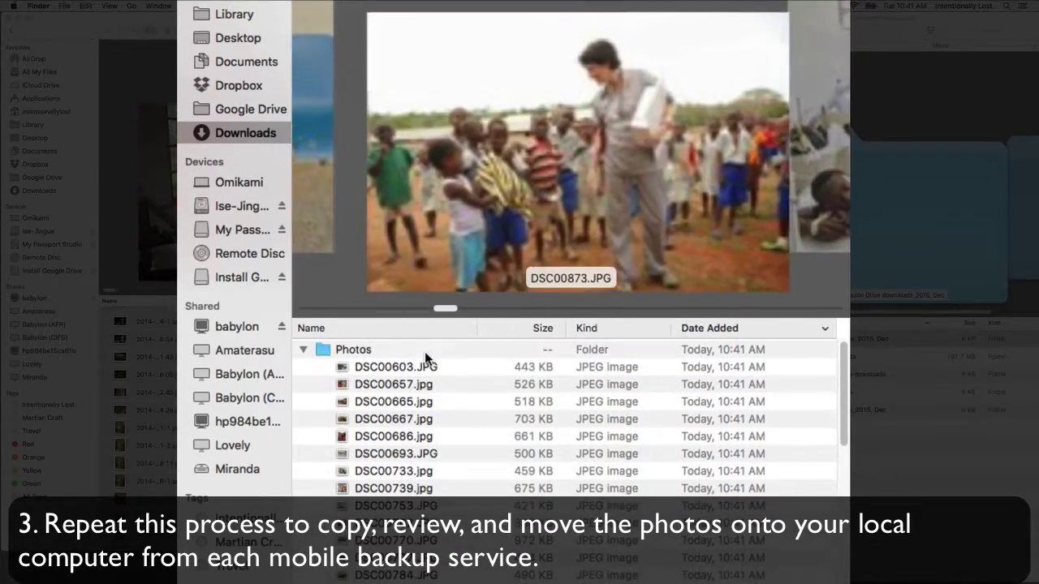
click(303, 349)
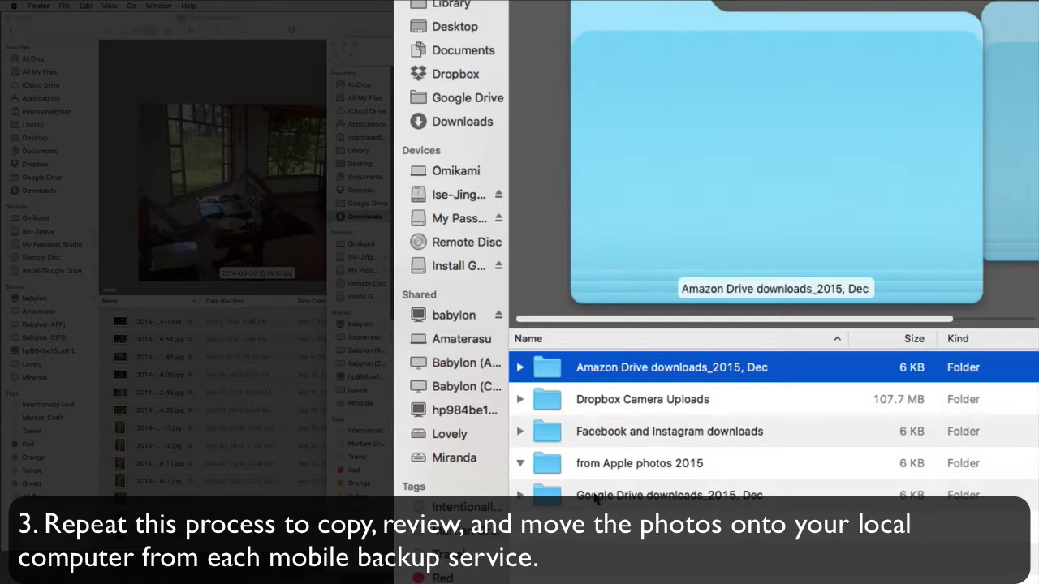
click(536, 497)
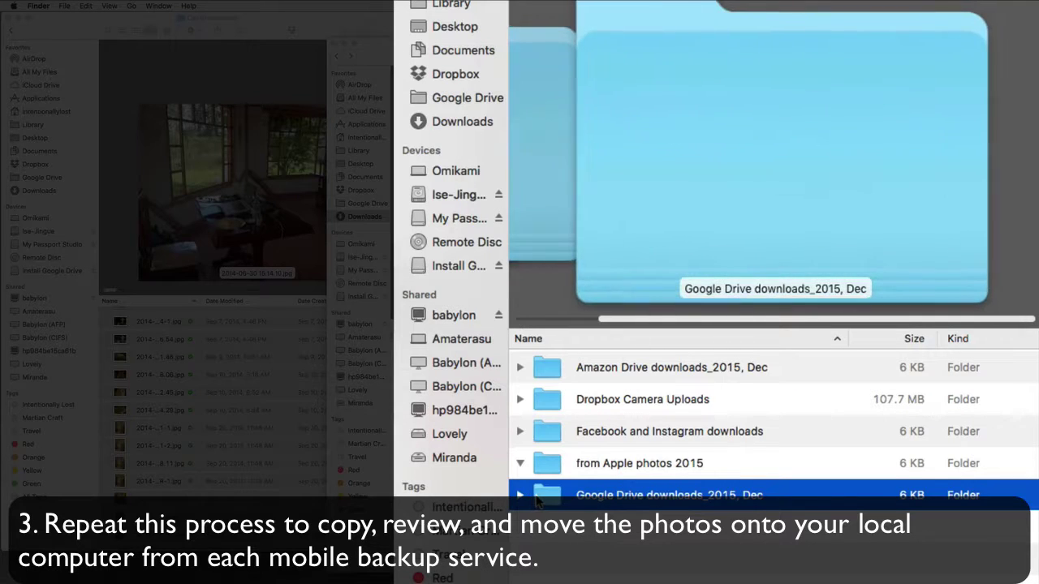
- Copy Photos into the Google Drive downloads folder and rename it 'Photos Ghana Project Cure Trip'
double_click(536, 496)
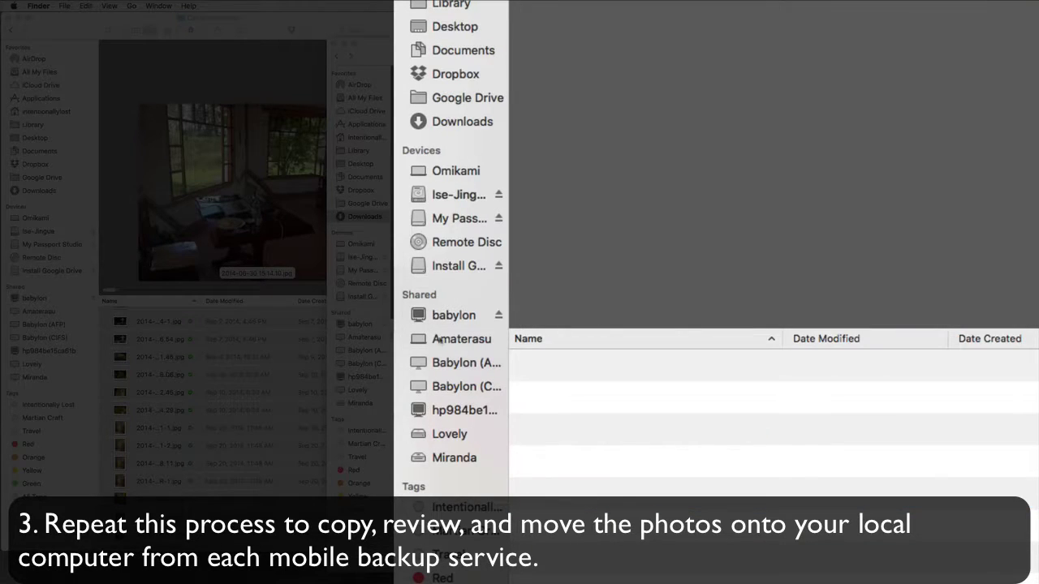
drag(412, 341, 611, 414)
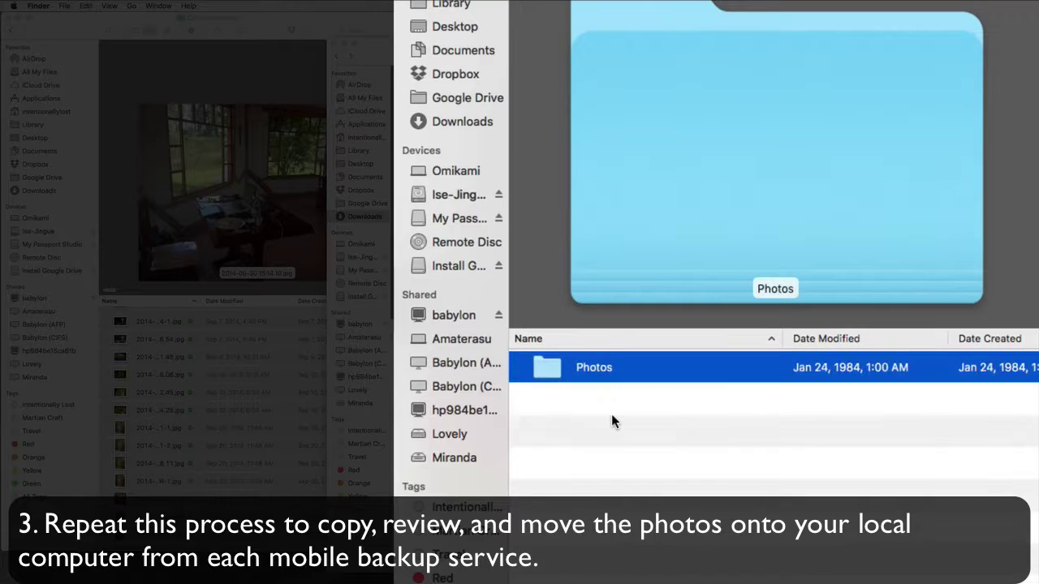
click(602, 372)
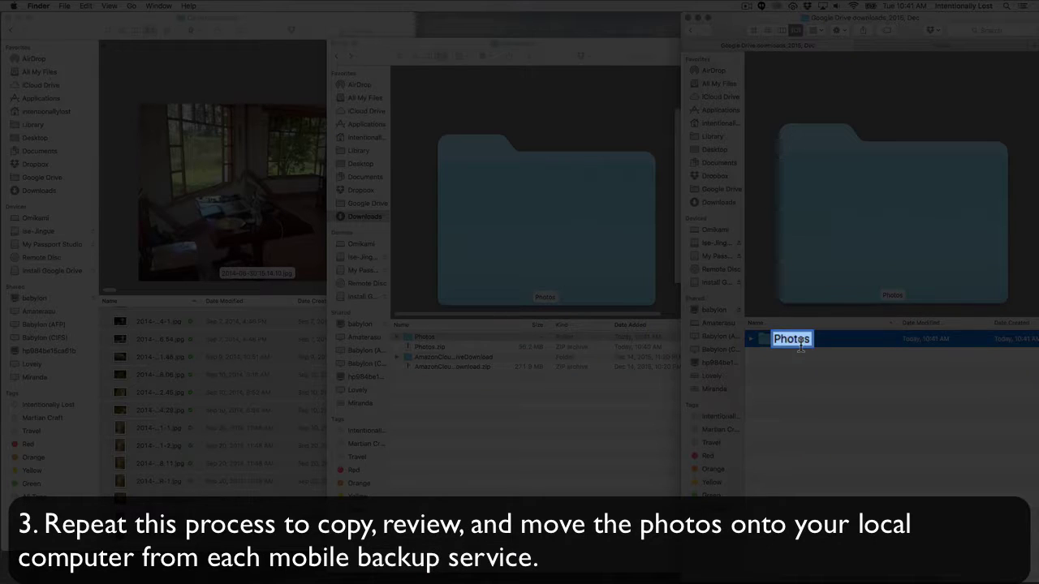
key(Right)
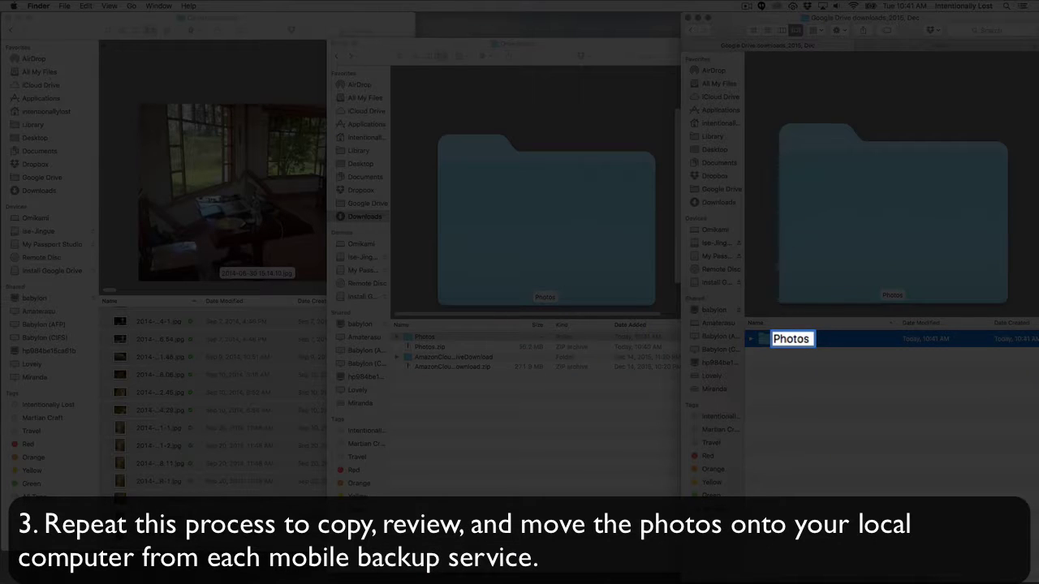
text(Ghana Pro)
text(ject)
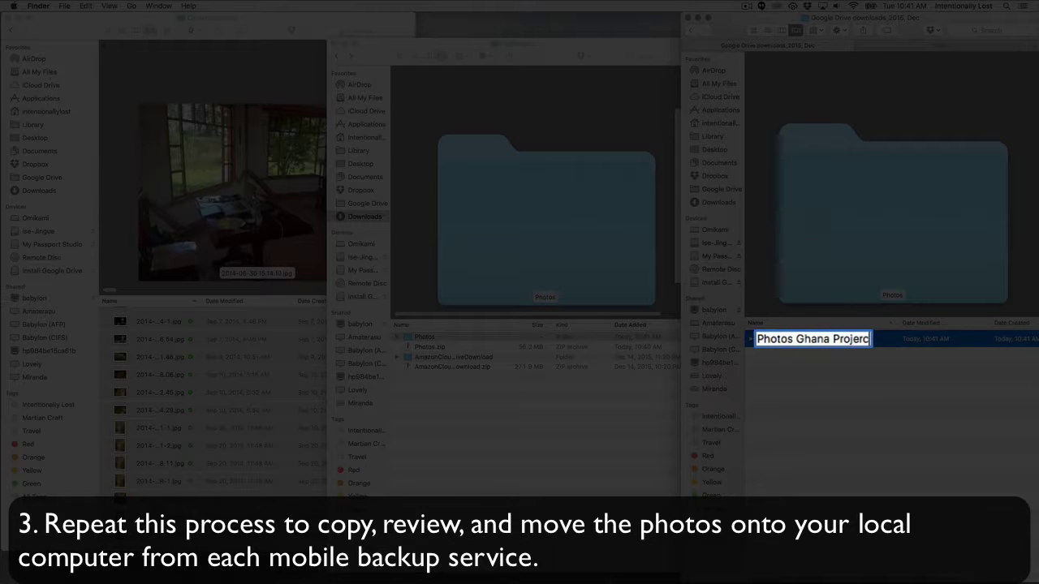
text( Cure T)
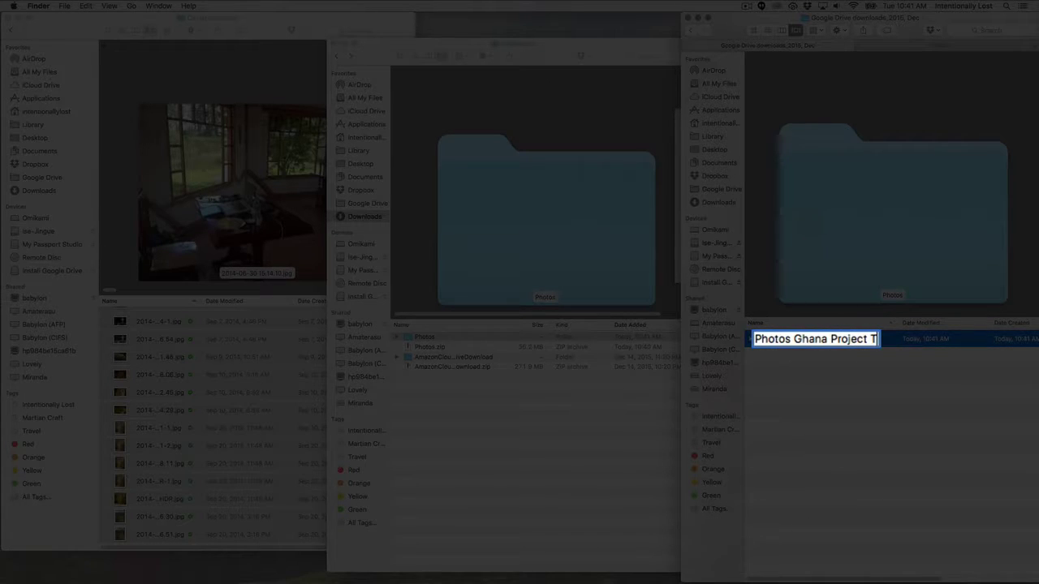
key(BackSpace)
text(Cure Trip)
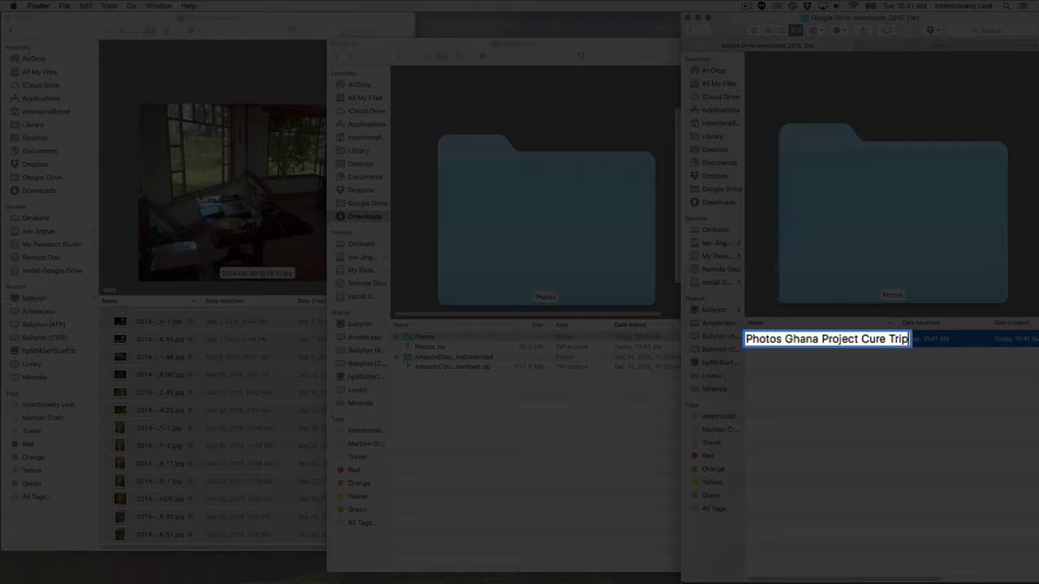
key(Return)
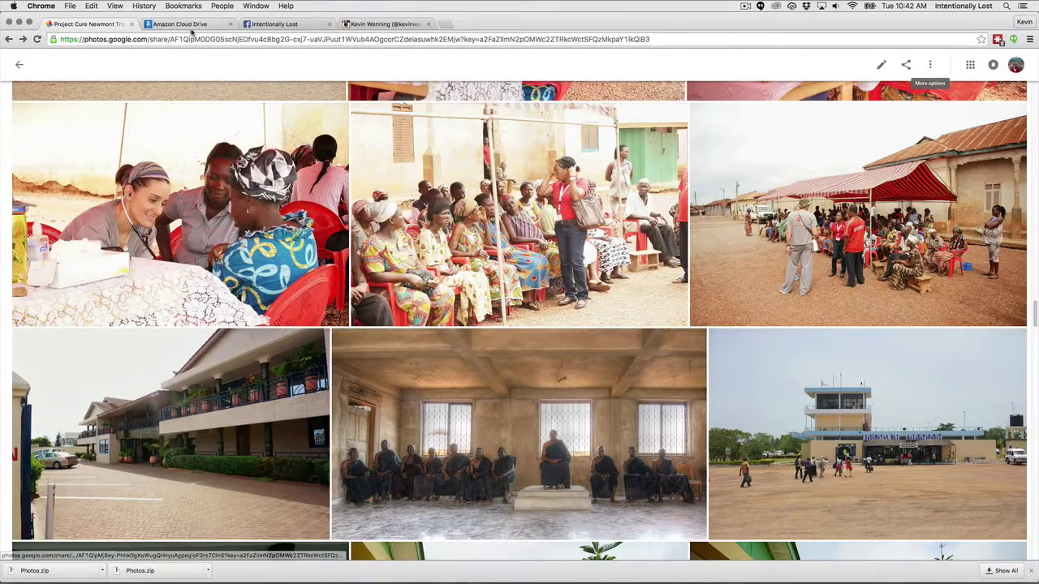
- Page through the Caledonia photos in Amazon Cloud Drive, then select all 35 files
click(190, 24)
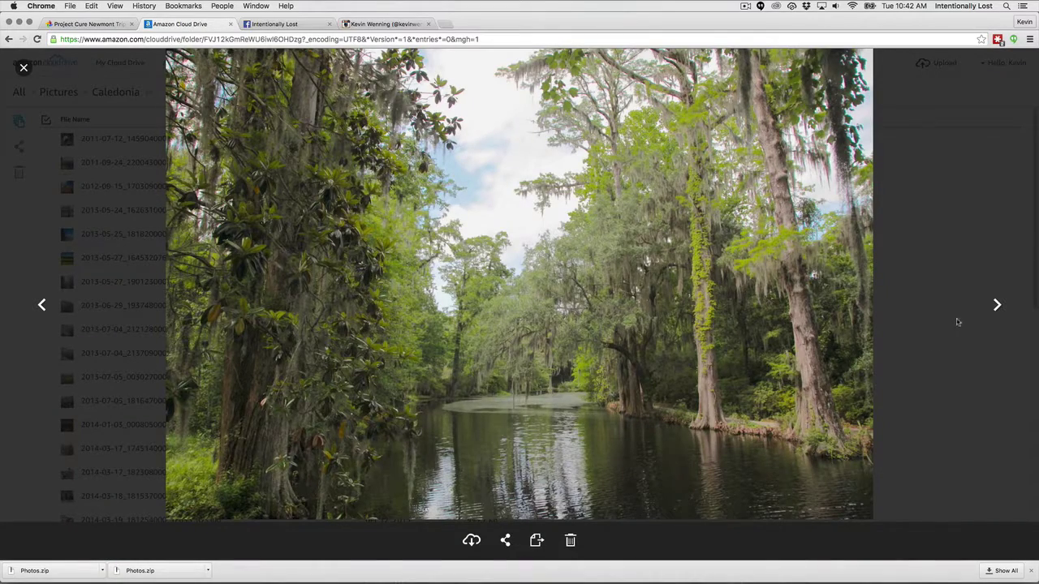
click(998, 306)
click(998, 306)
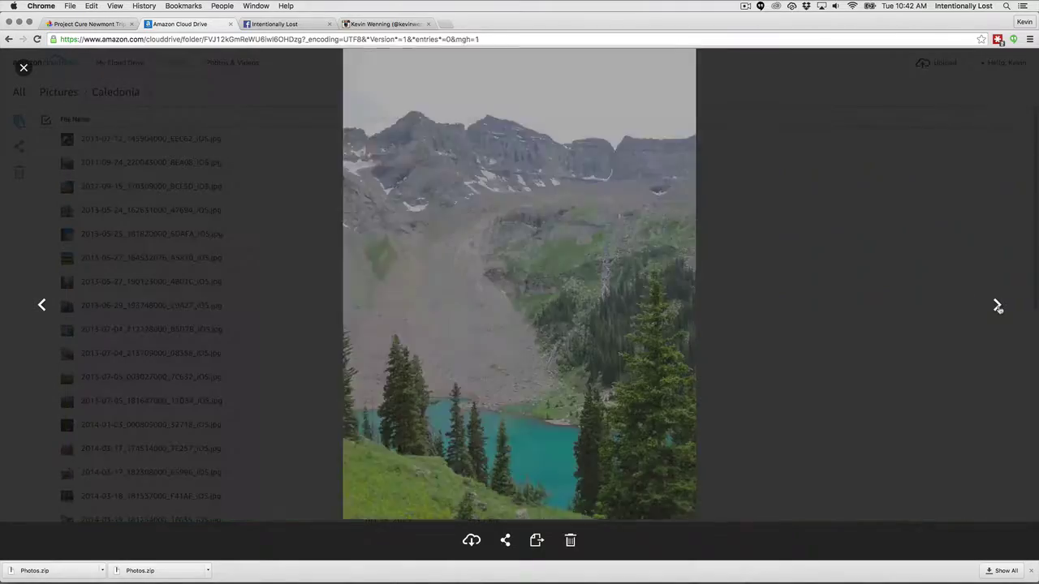
click(998, 306)
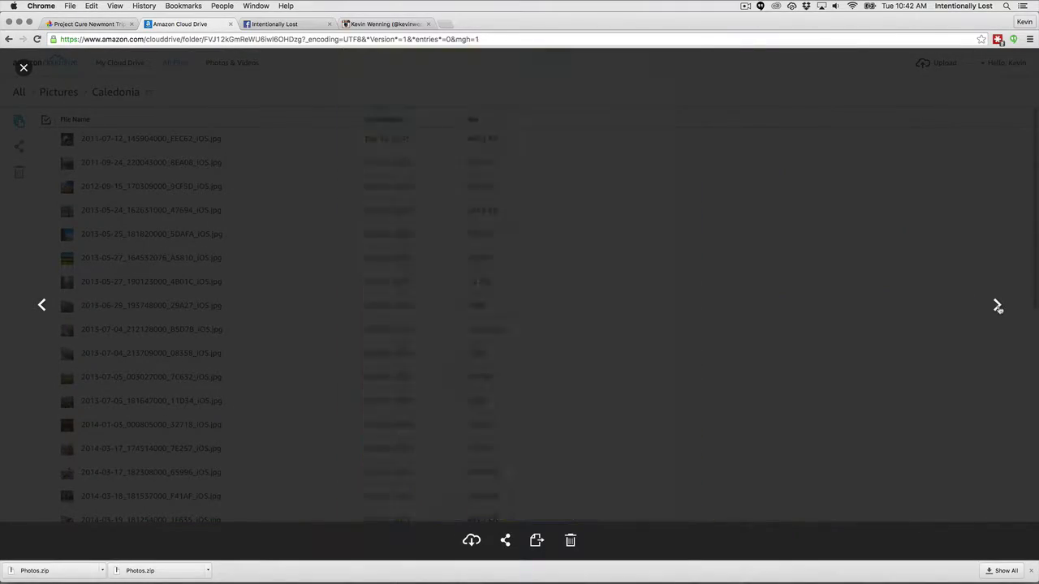
click(998, 306)
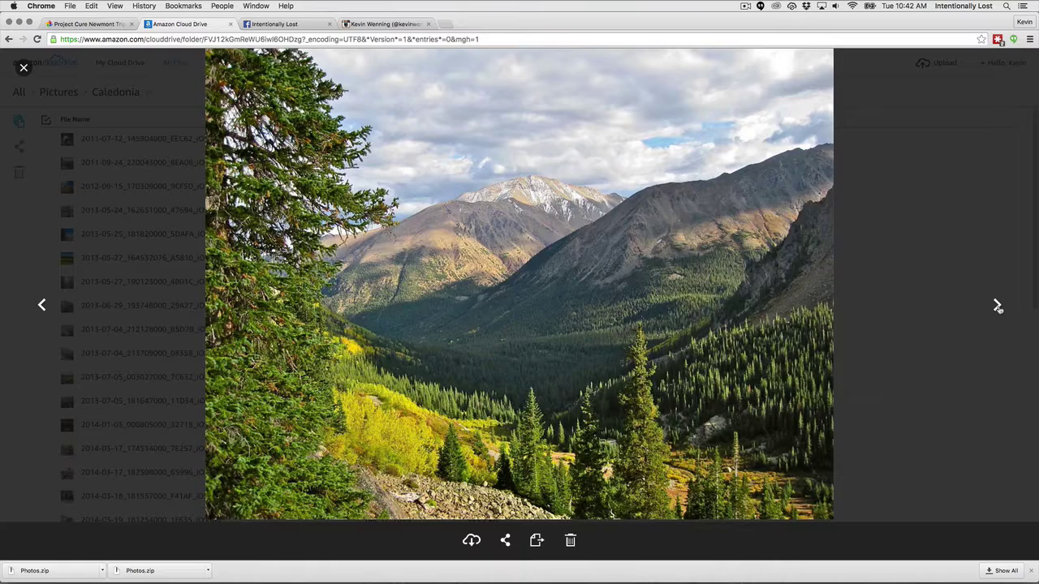
click(999, 306)
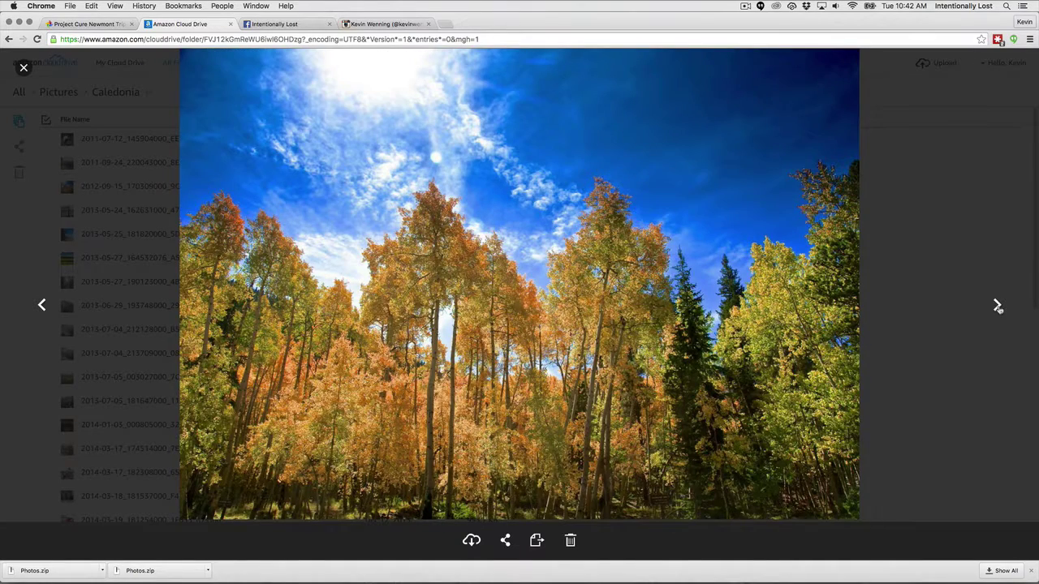
click(999, 306)
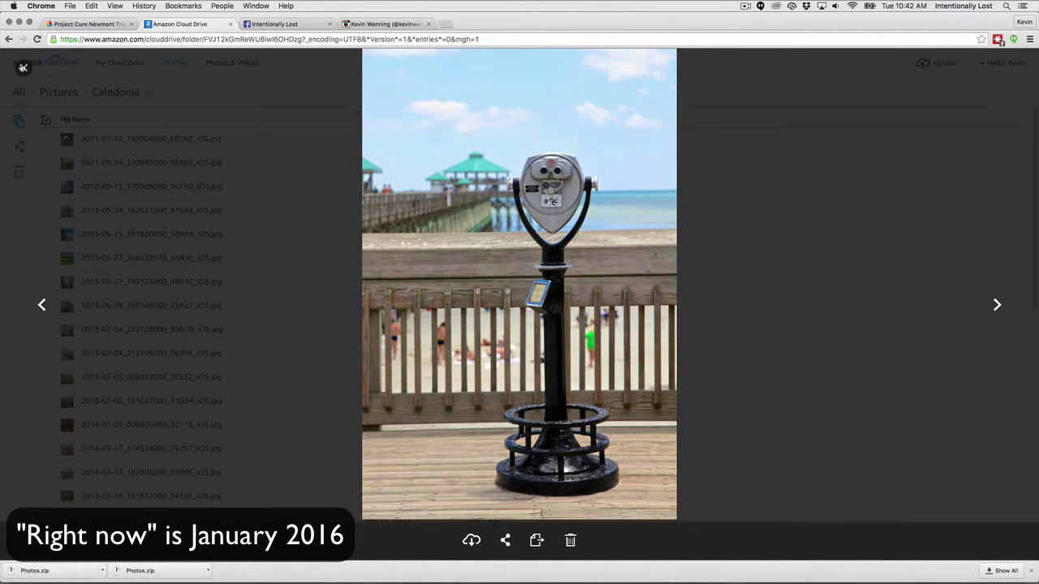
click(24, 68)
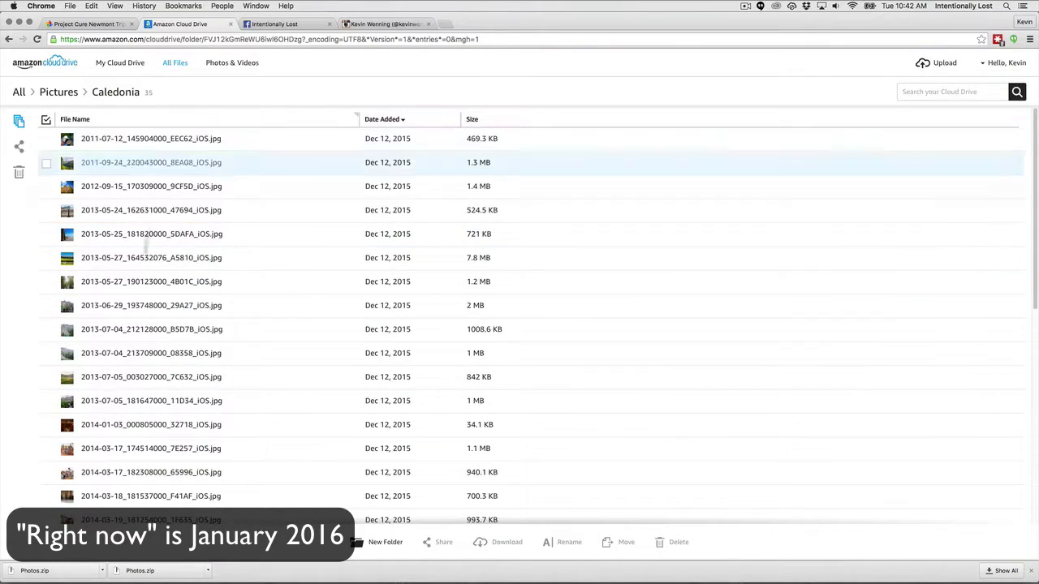
click(46, 120)
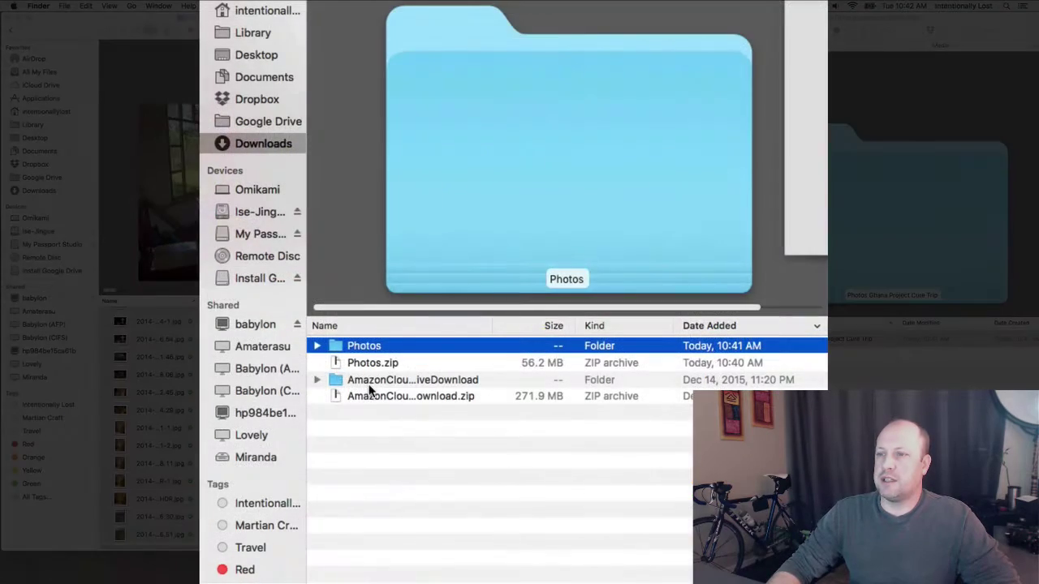
- Preview the AmazonCloudDriveDownload JPEGs, then move the folder into Amazon Drive downloads_2015, Dec
click(316, 380)
click(391, 397)
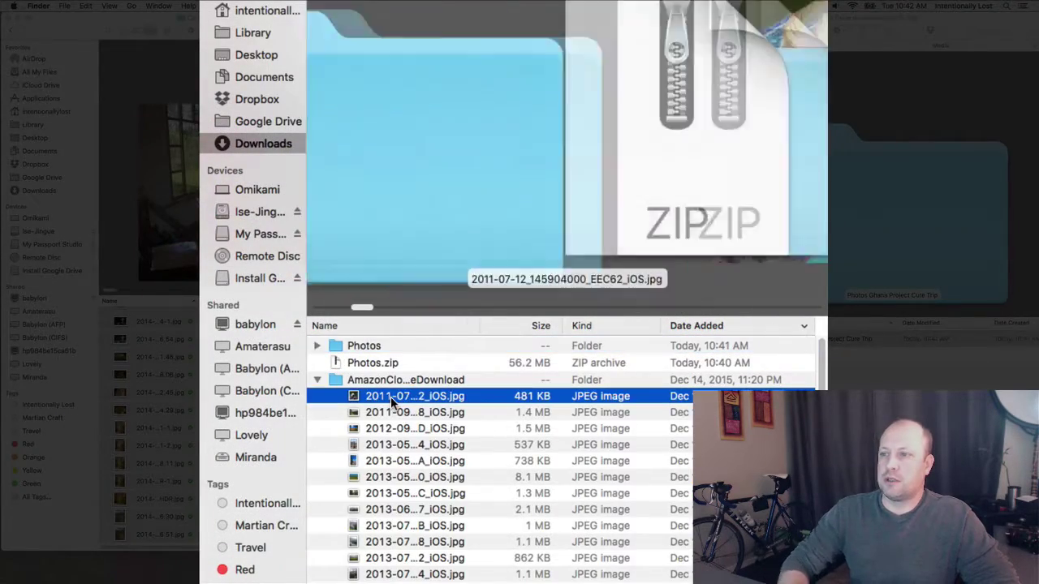
key(Down)
key(Down)
key(Down)
key(Down)
key(Down)
key(Down)
key(Down)
key(Down)
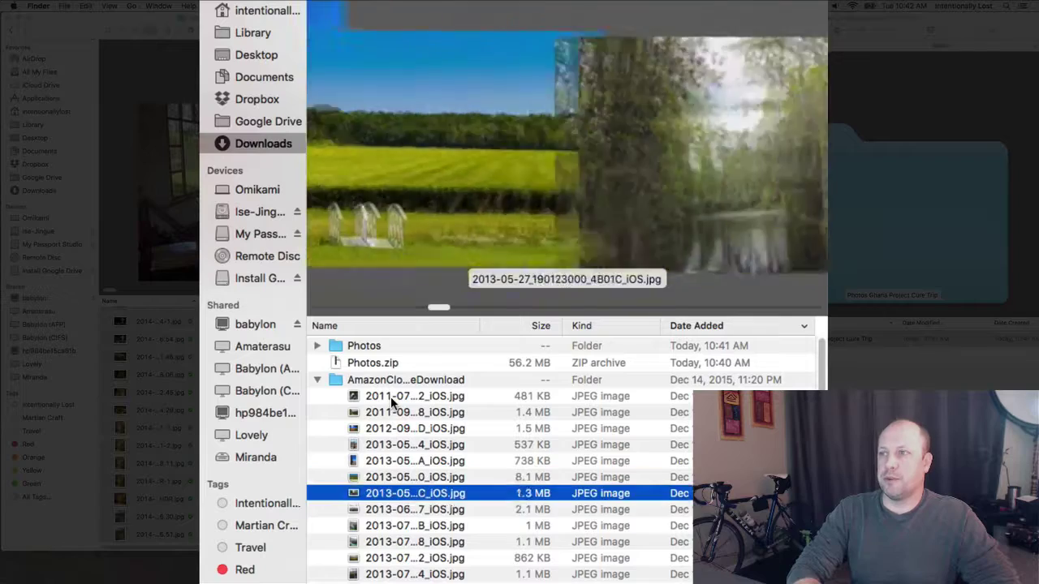
click(316, 382)
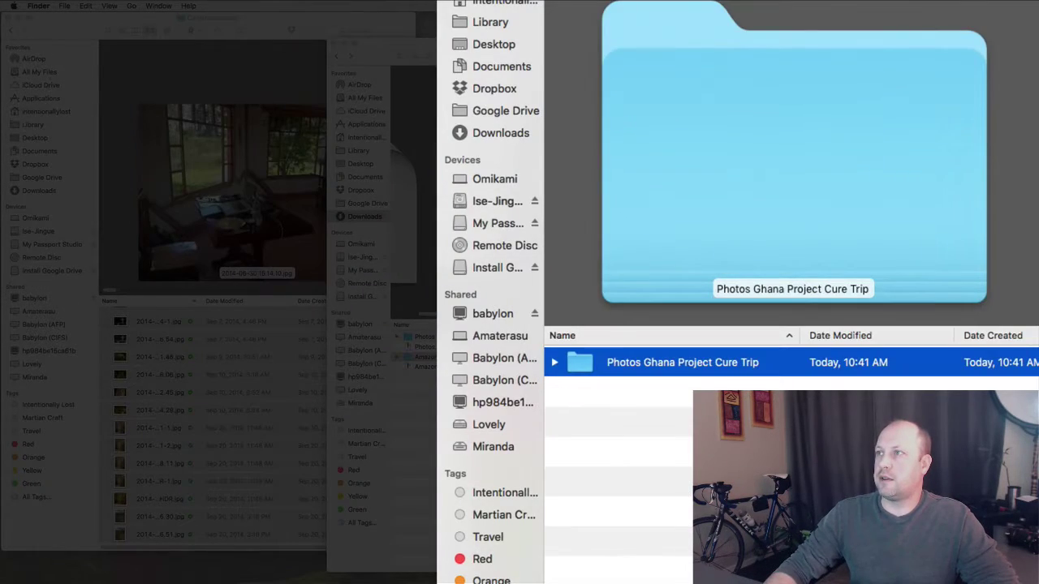
key(super+Down)
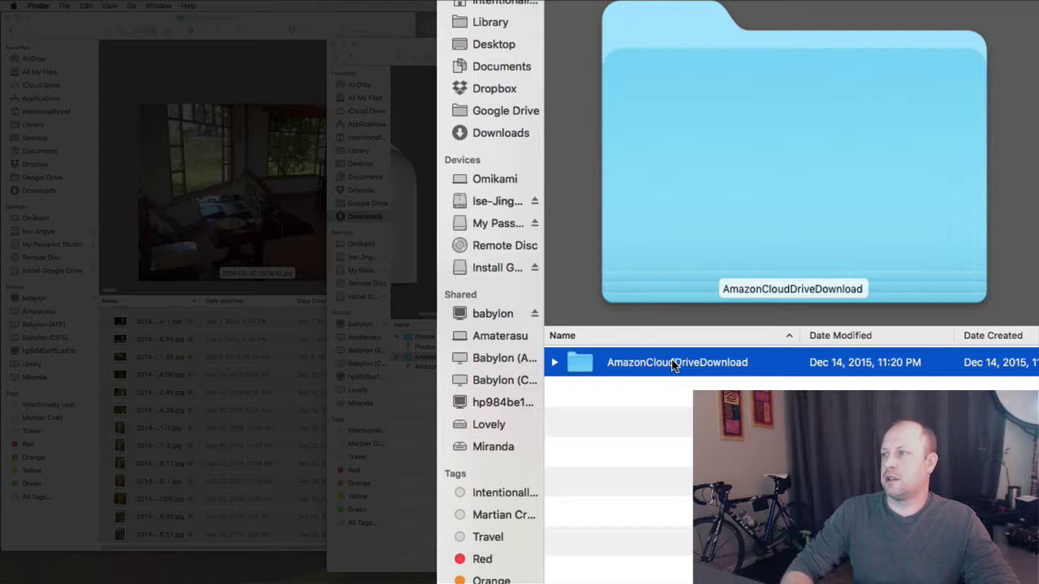
- Rename the copied folder 'AmazonCloudDriveDownload-Caledonia' and return to the Chrome desktop
click(672, 363)
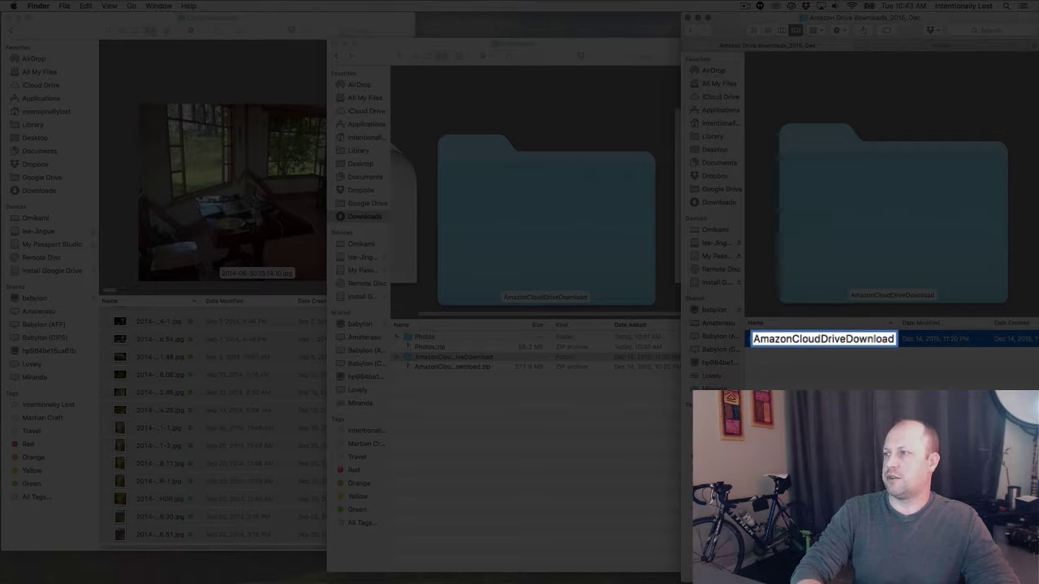
key(Right)
text(-Caledonian)
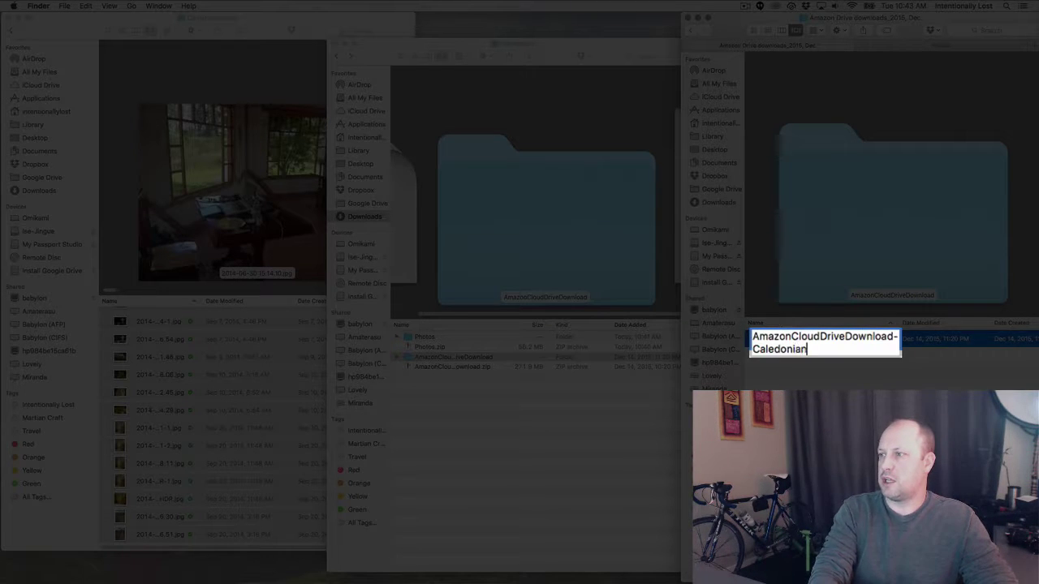
key(BackSpace)
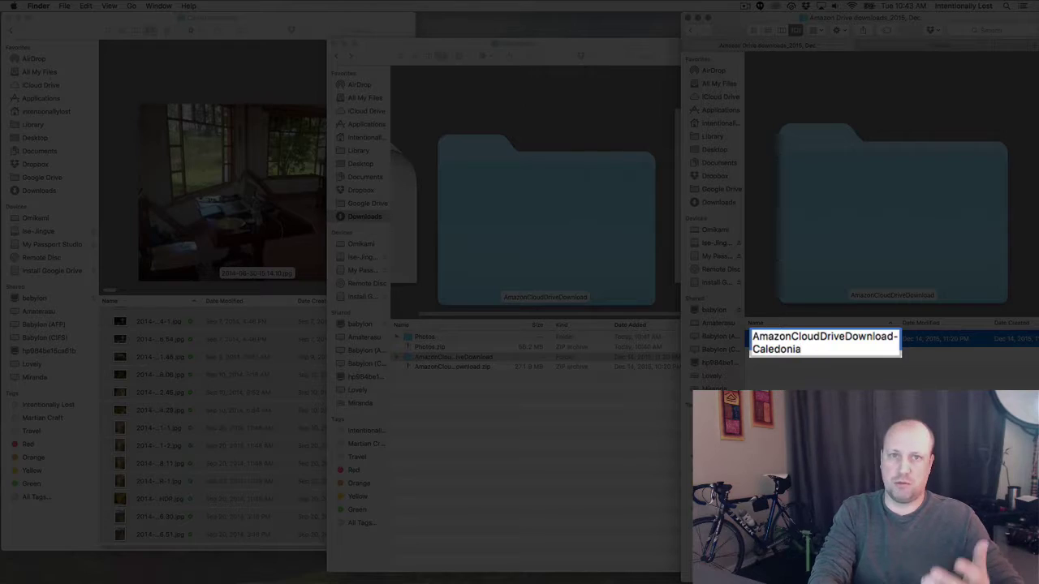
key(Return)
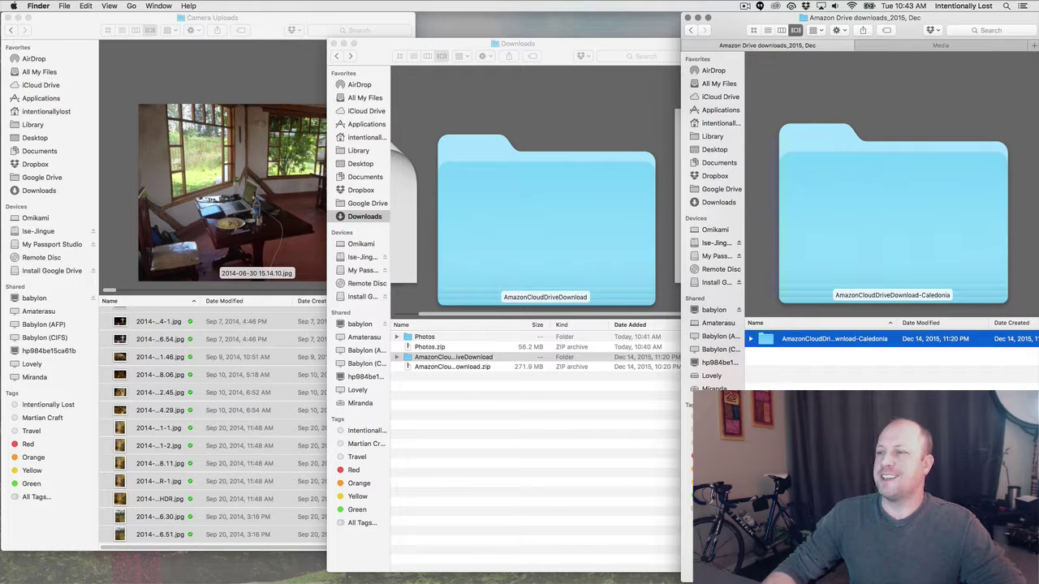
key(ctrl+Right)
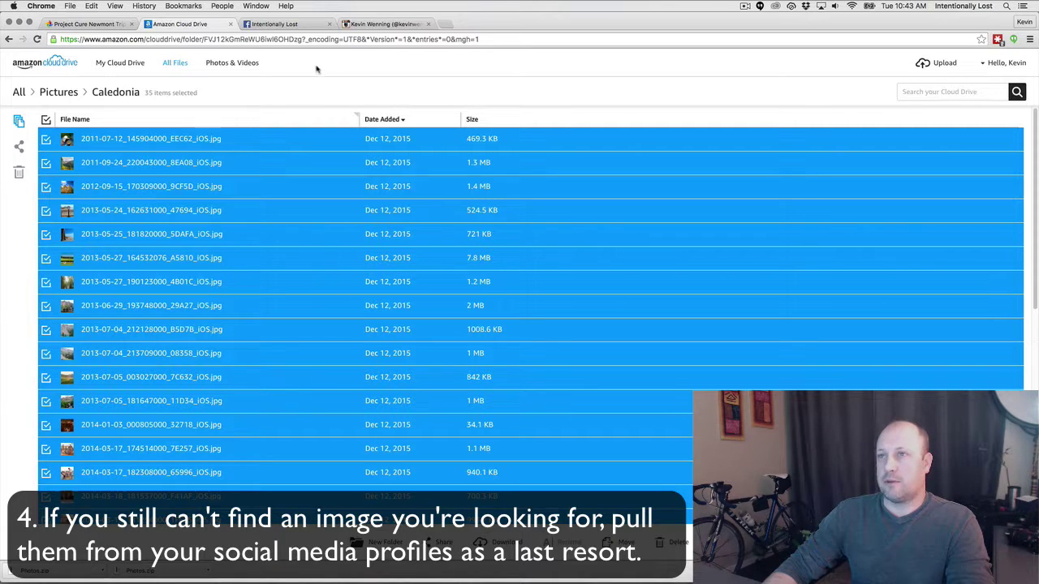
- Download the island cover photo from the Intentionally Lost Facebook page via its Options menu
click(276, 24)
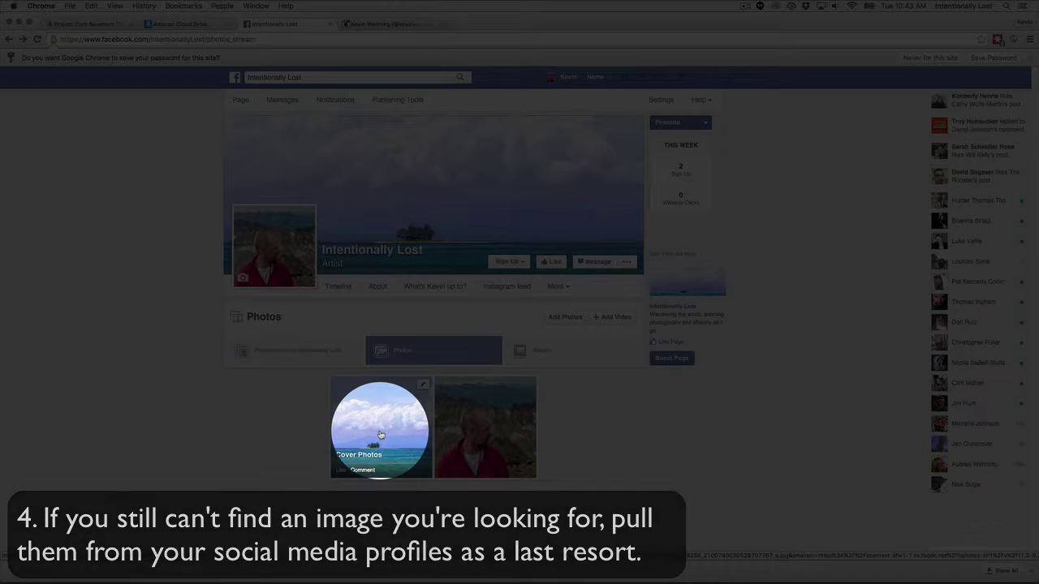
click(380, 436)
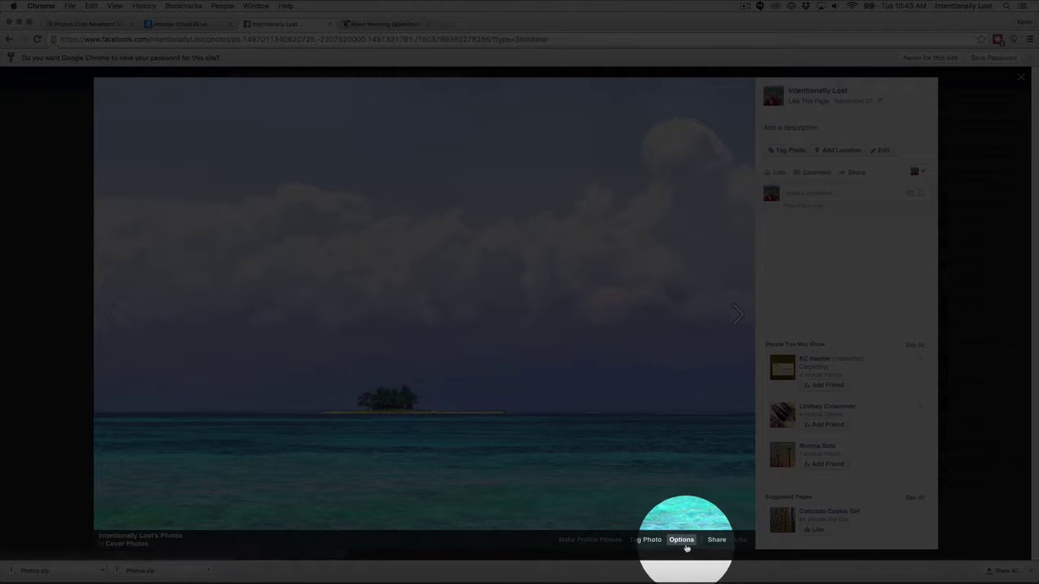
click(683, 542)
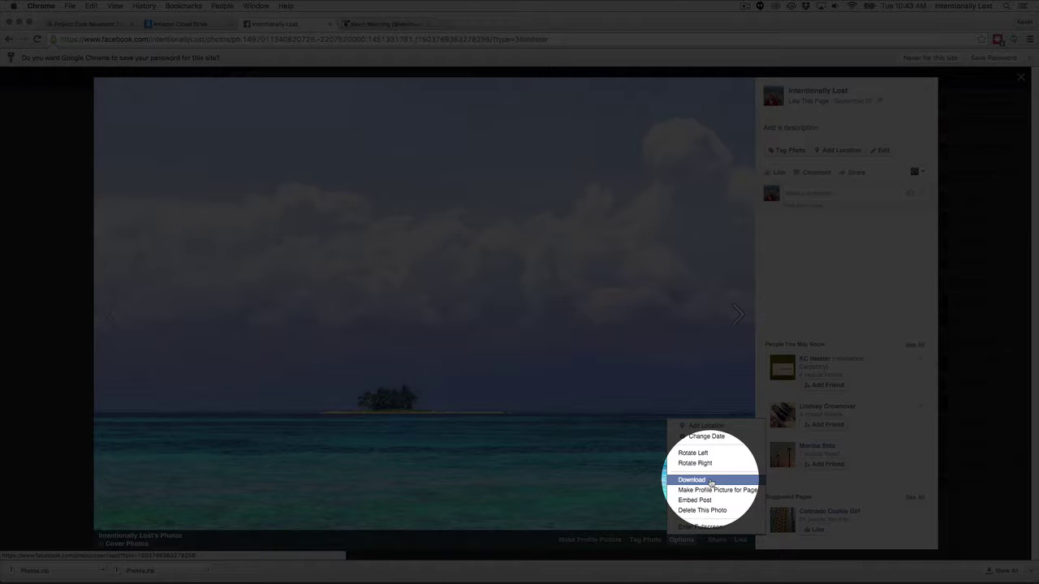
click(710, 482)
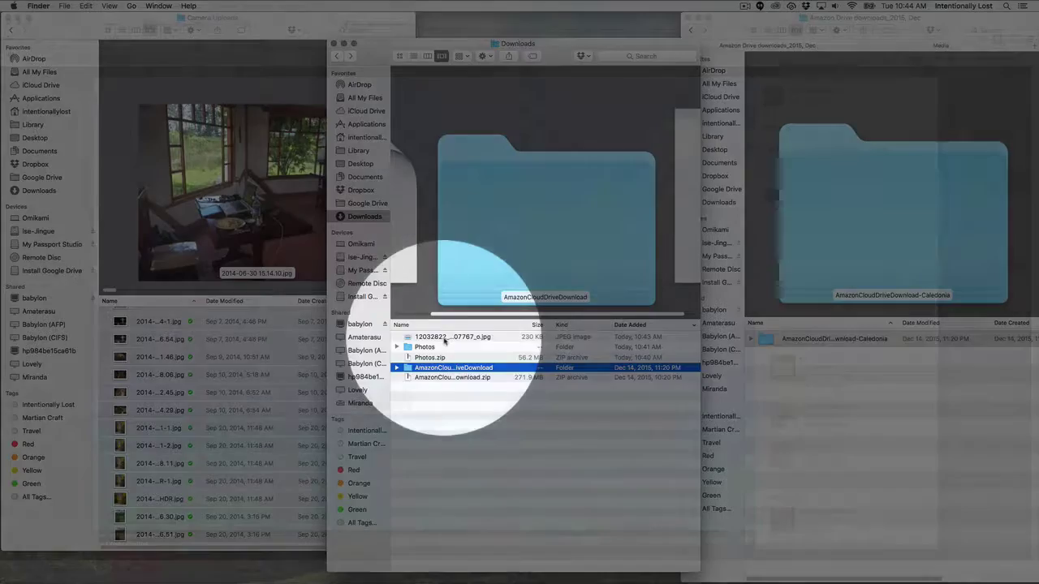
- Check Get Info for the downloaded island JPEG, confirming 2048 × 1462, then close it
click(444, 337)
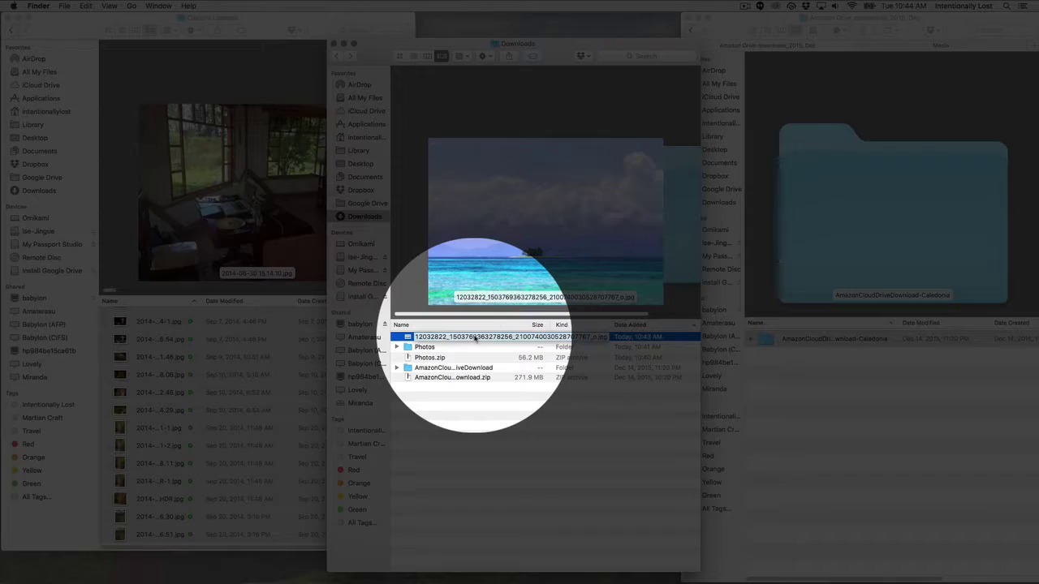
right_click(476, 339)
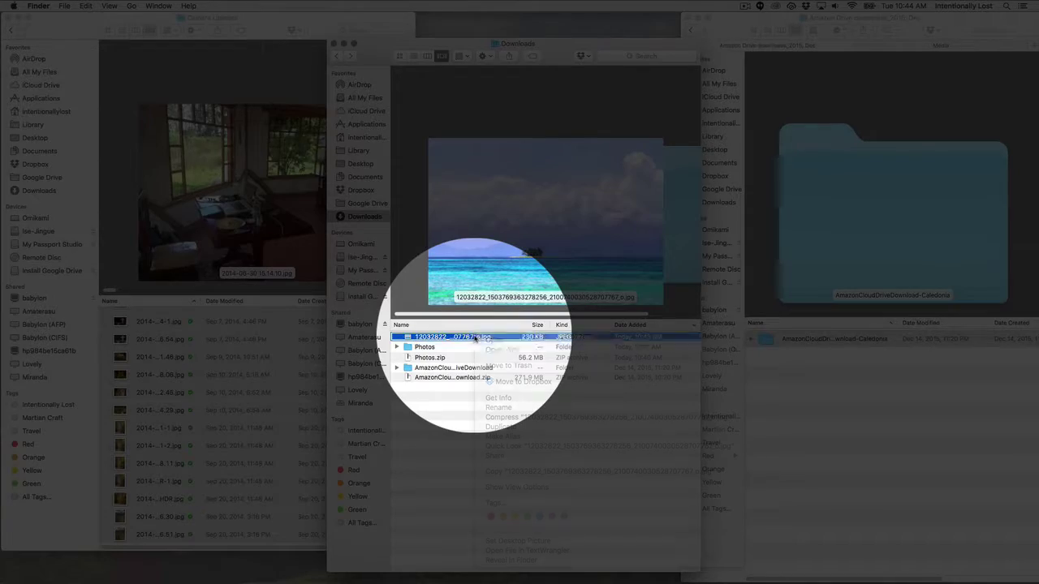
click(518, 403)
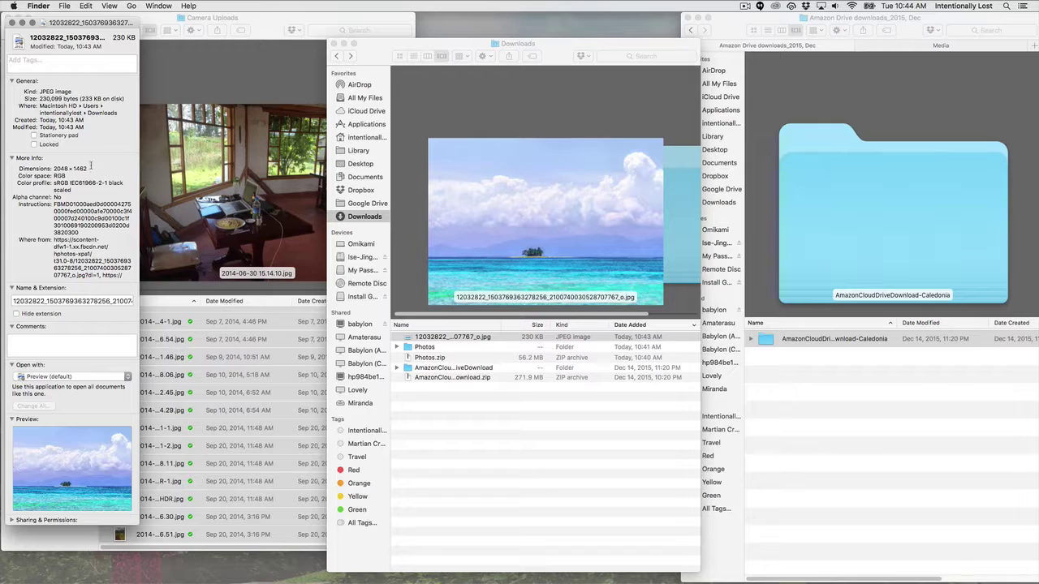
drag(82, 20, 95, 21)
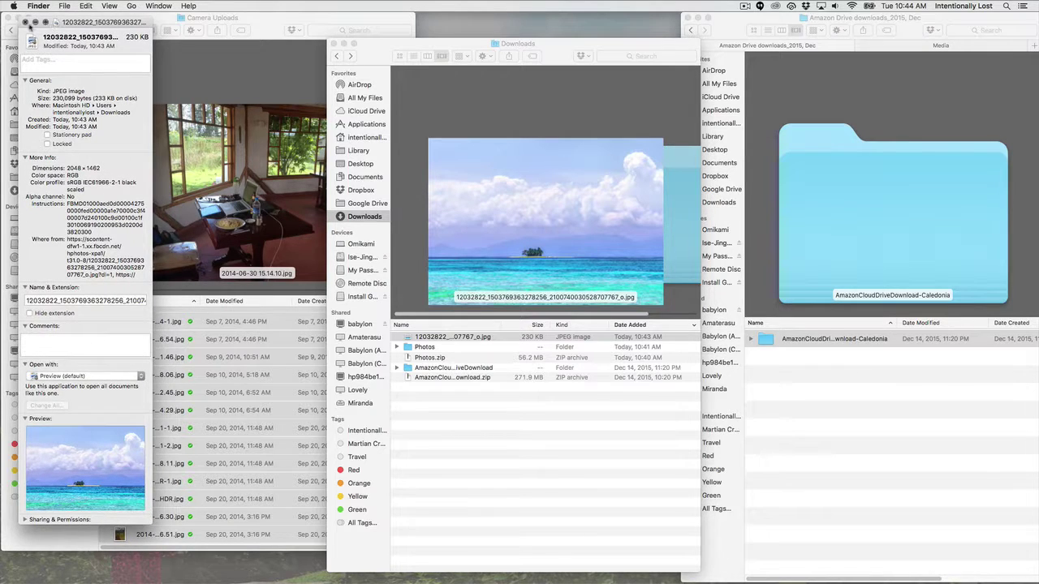
click(25, 21)
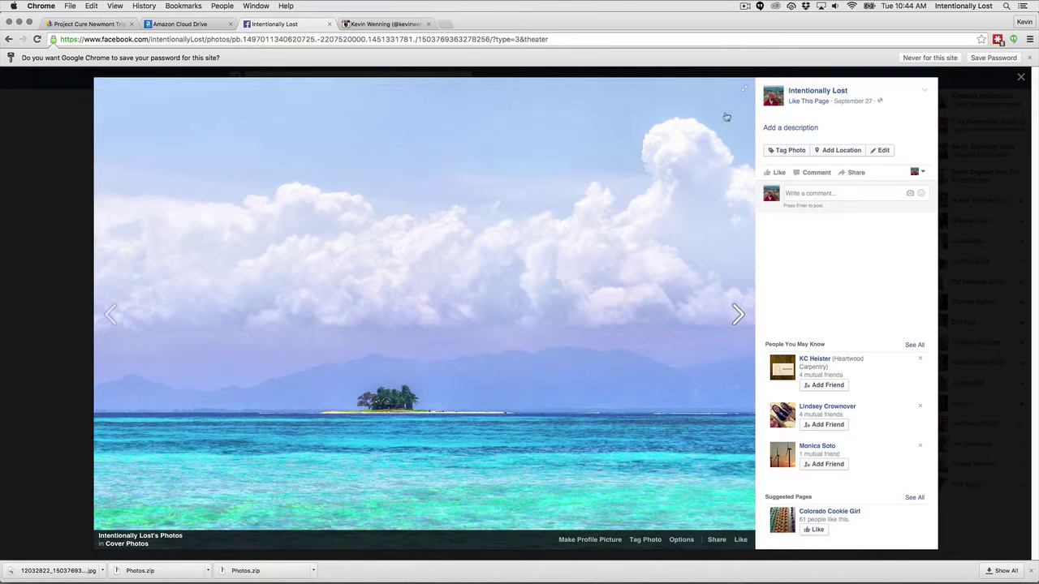
- Close the Facebook viewer, view the Ha Long Bay Instagram post, then switch to the Photos/Finder desktop
click(1020, 76)
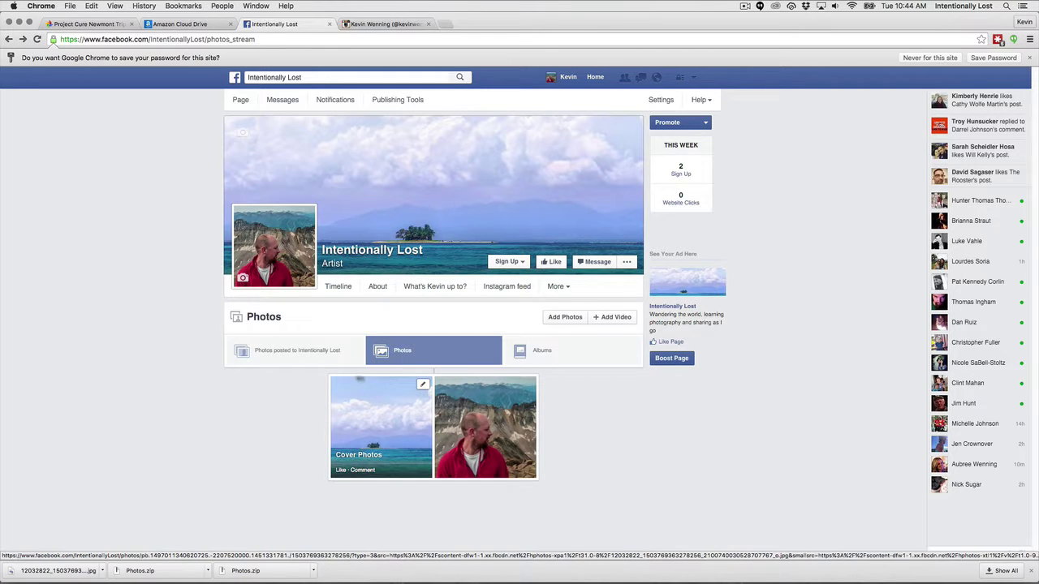
click(381, 24)
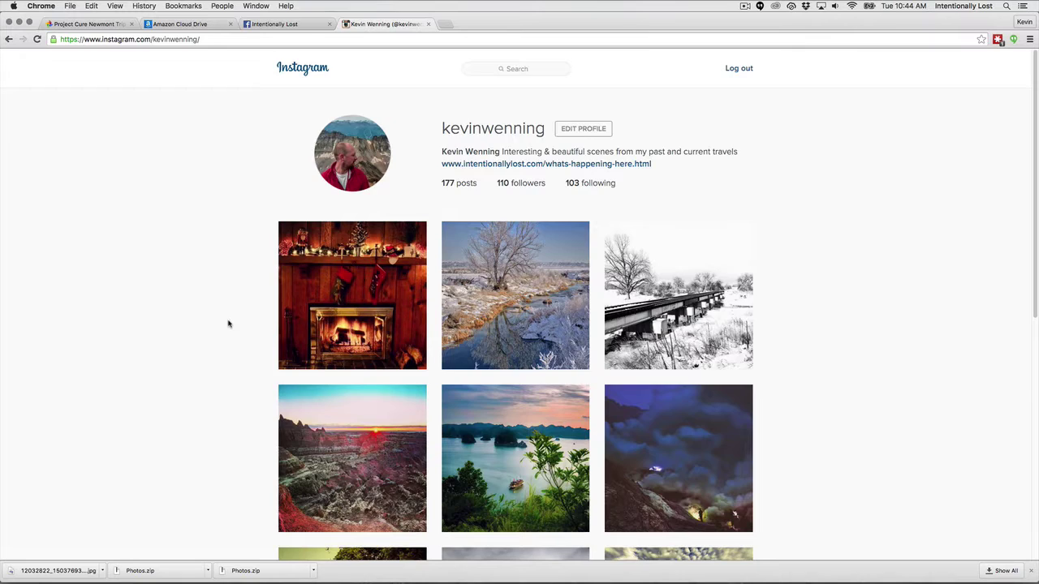
scroll(228, 324, down, 3)
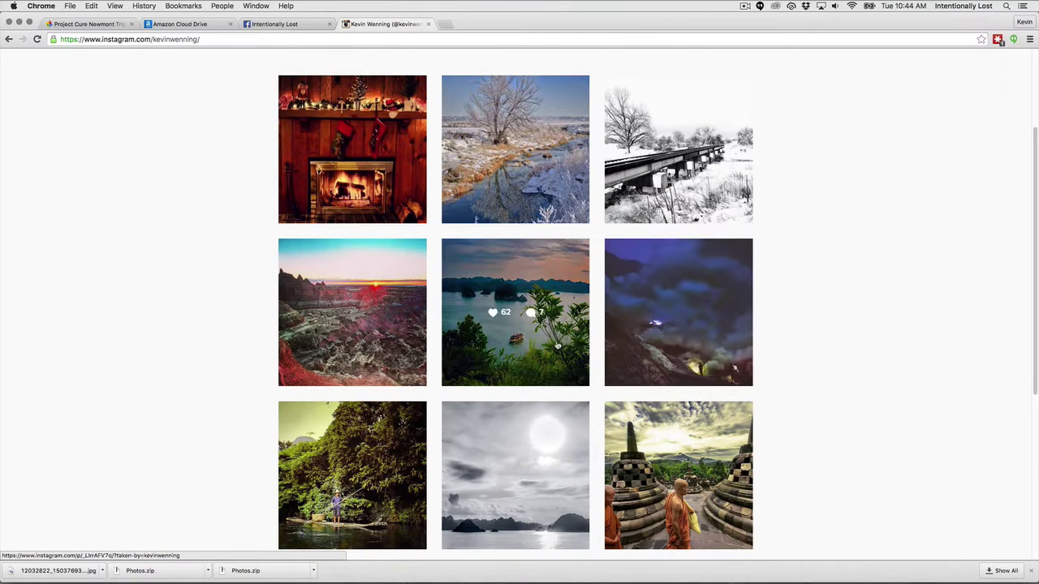
click(553, 371)
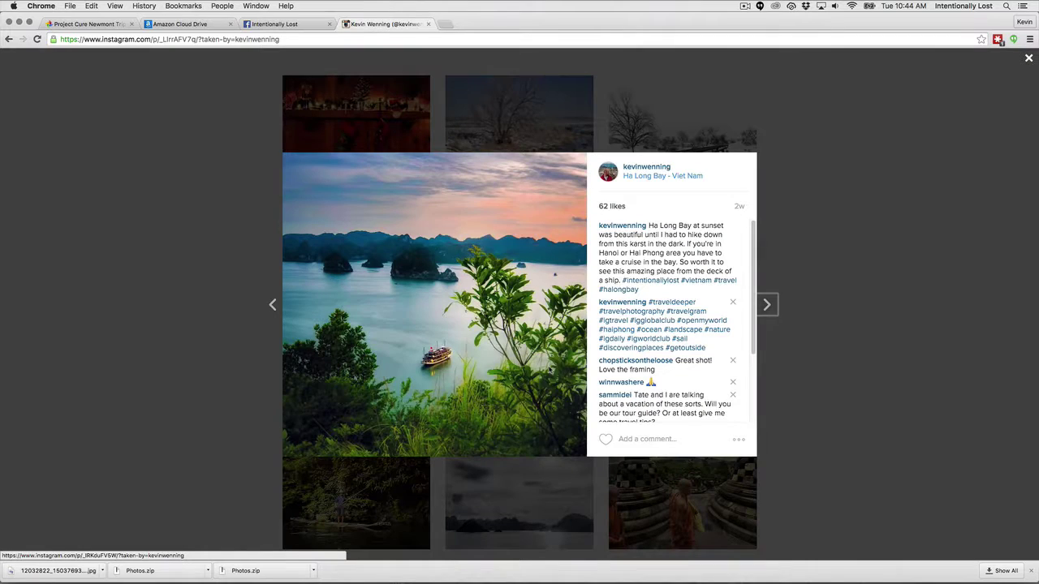
right_click(488, 316)
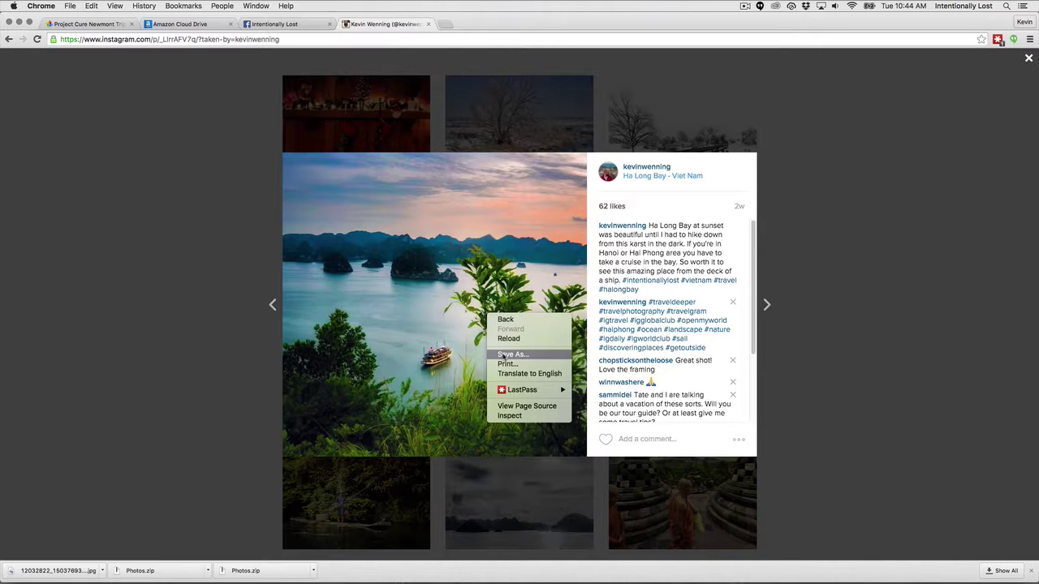
click(245, 357)
click(245, 358)
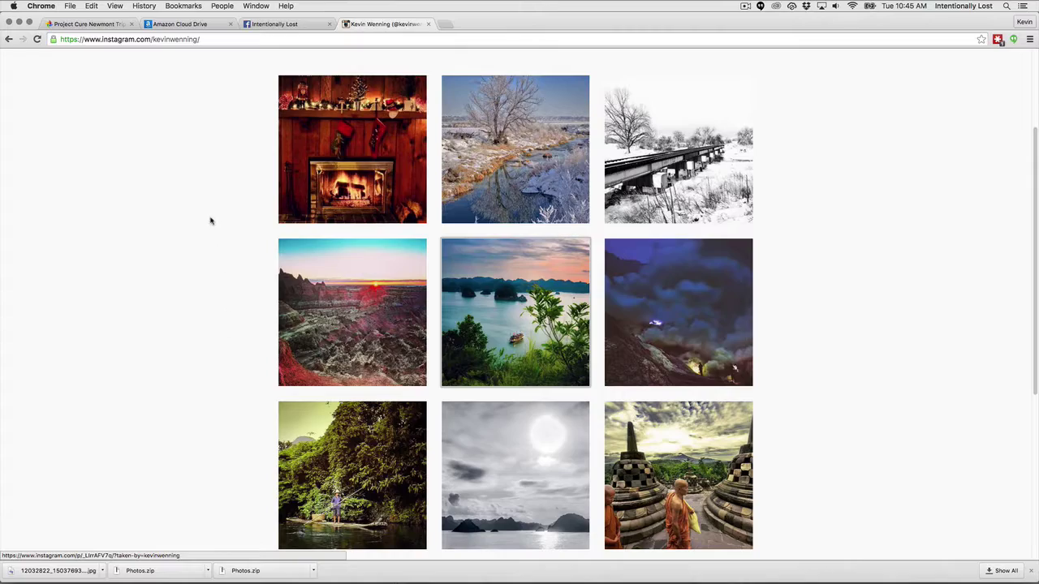
key(ctrl+Right)
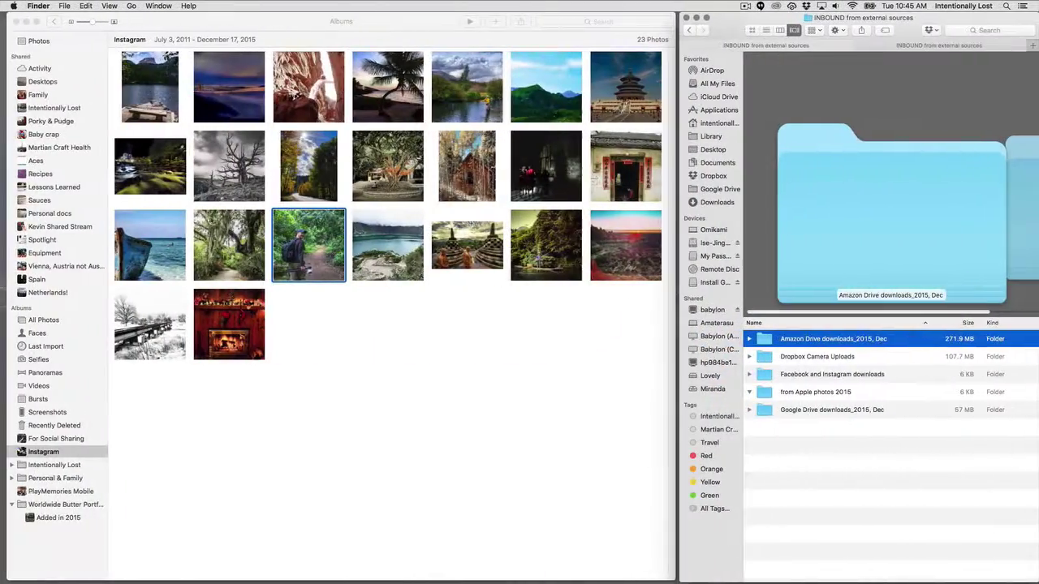
- Clear the Photos selection and pick the from Apple photos 2015 folder in INBOUND from external sources
click(500, 360)
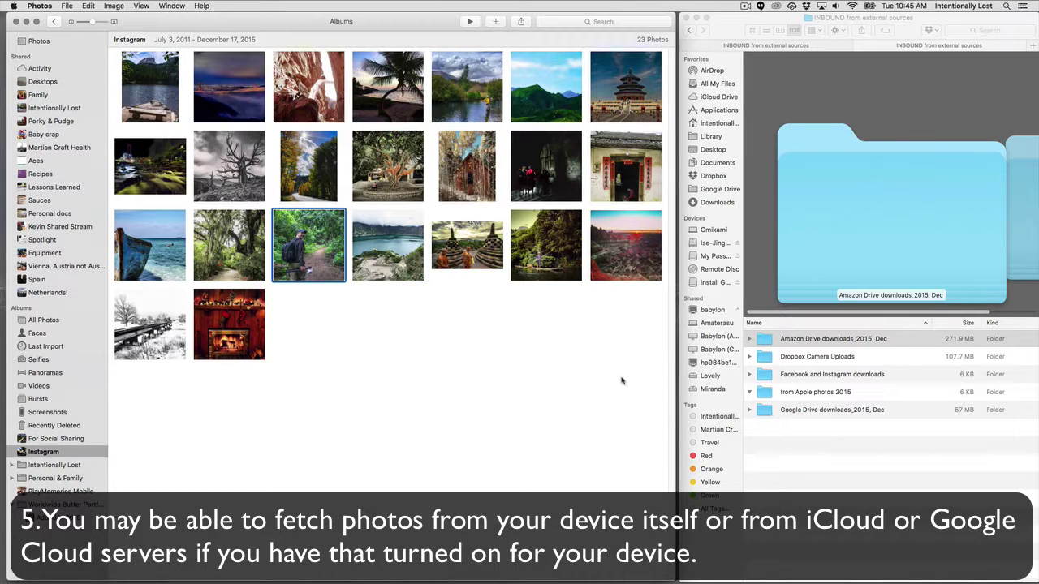
click(443, 342)
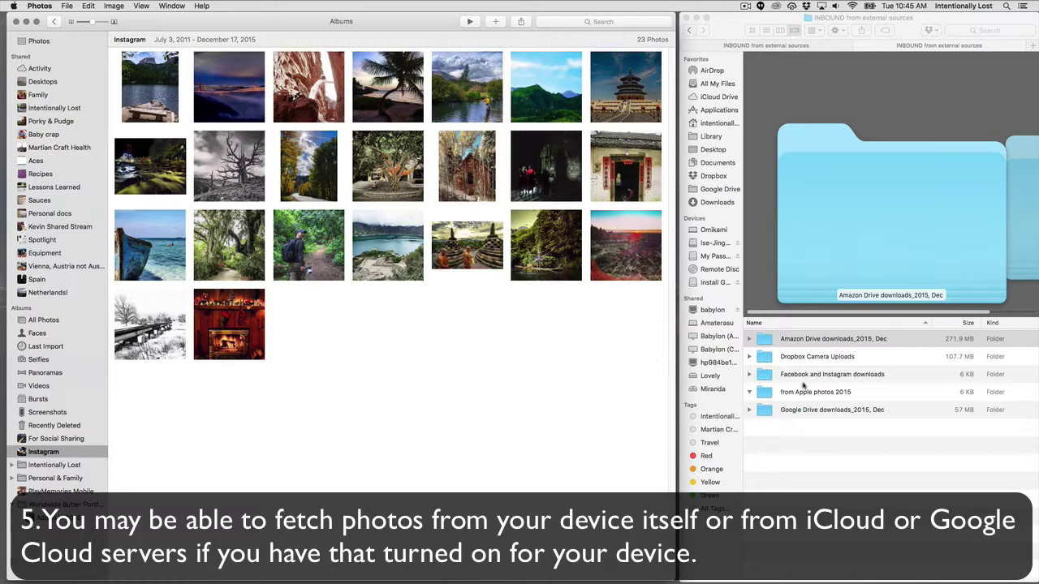
click(805, 455)
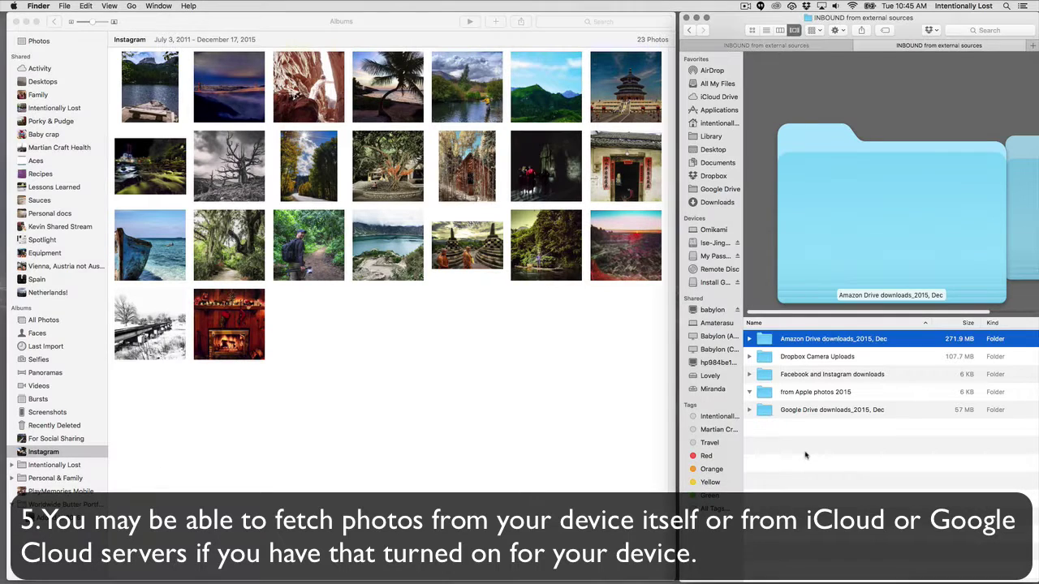
click(794, 395)
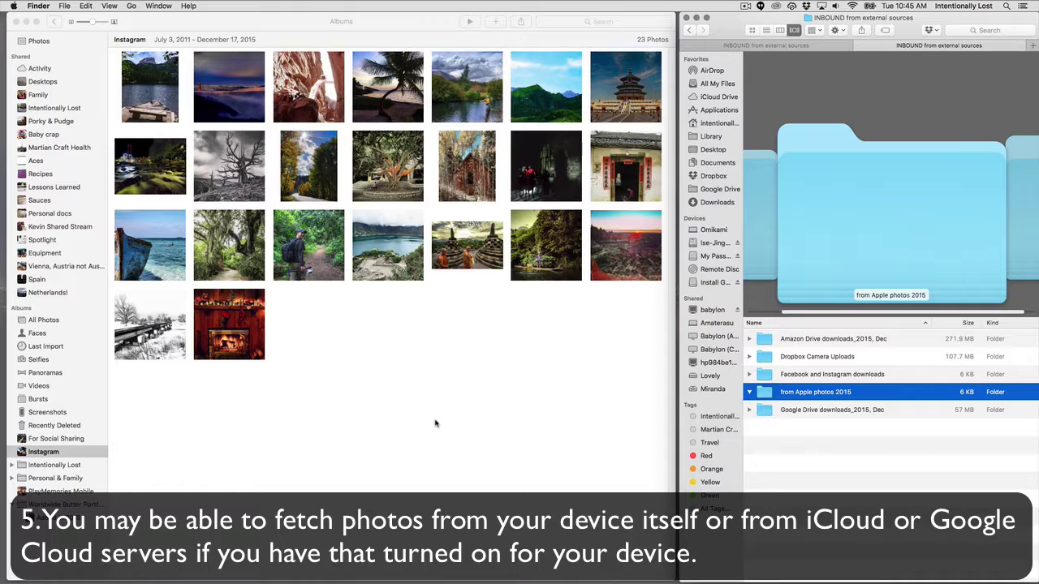
- Select all 23 Instagram album photos and drag them into the opened from Apple photos 2015 folder
click(632, 371)
click(429, 121)
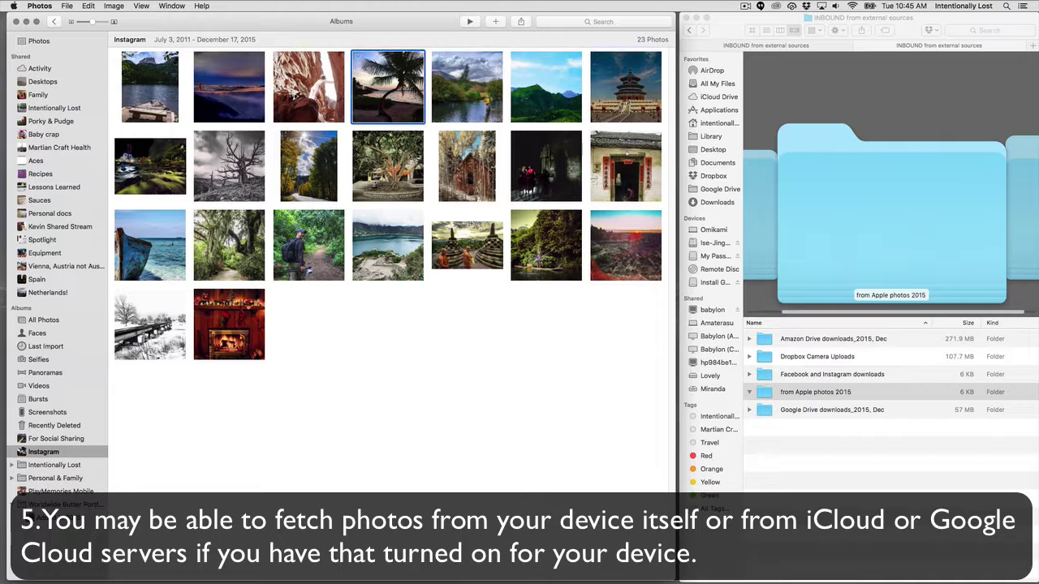
drag(645, 355, 156, 72)
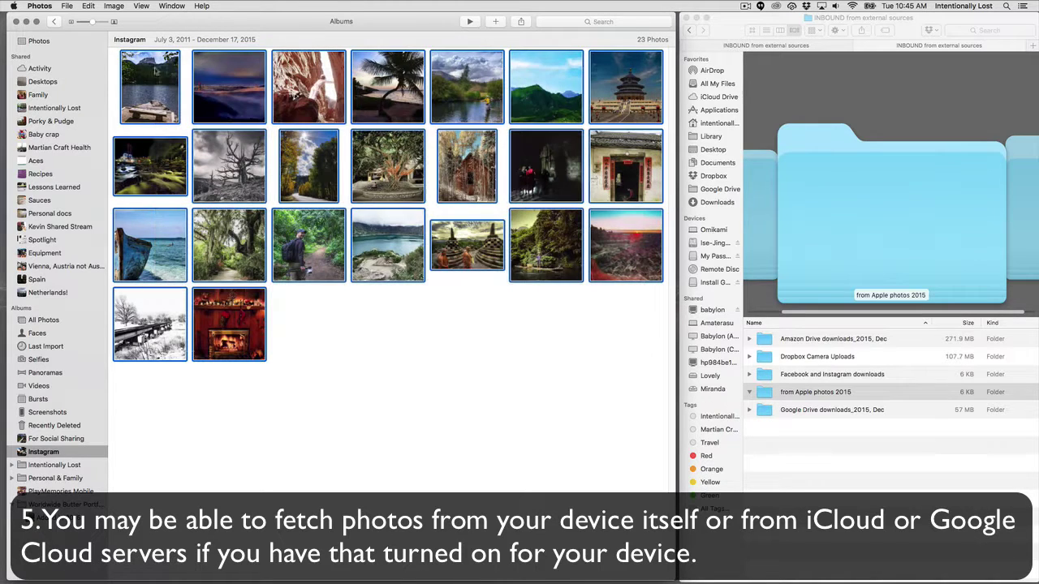
double_click(803, 392)
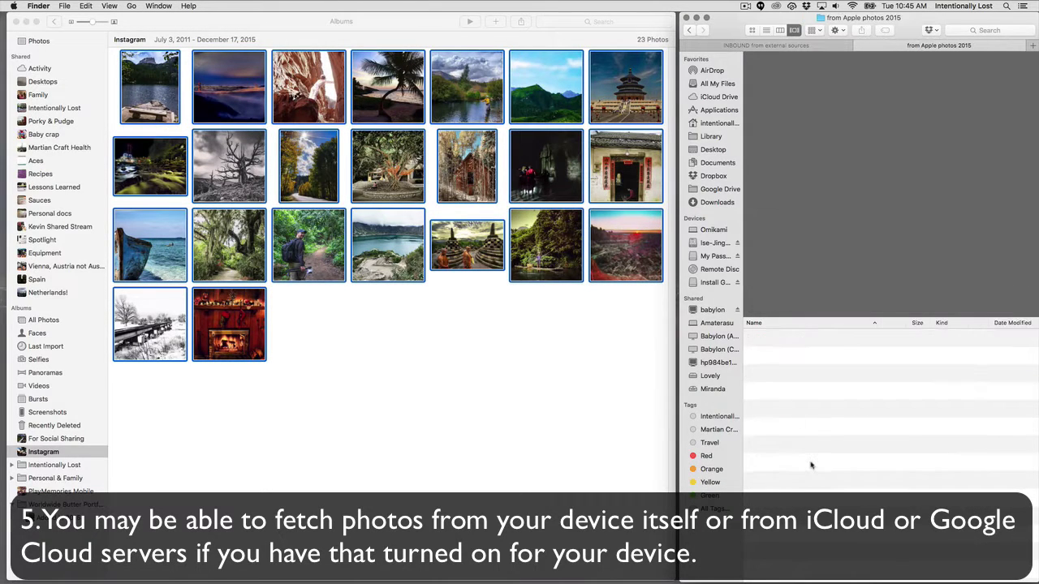
key(super+Tab)
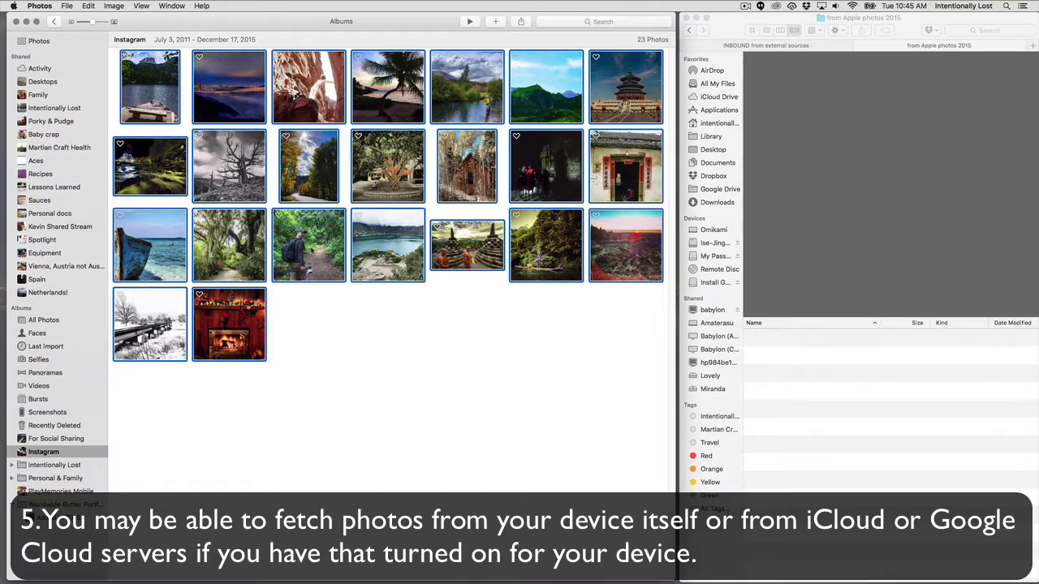
drag(545, 243, 821, 395)
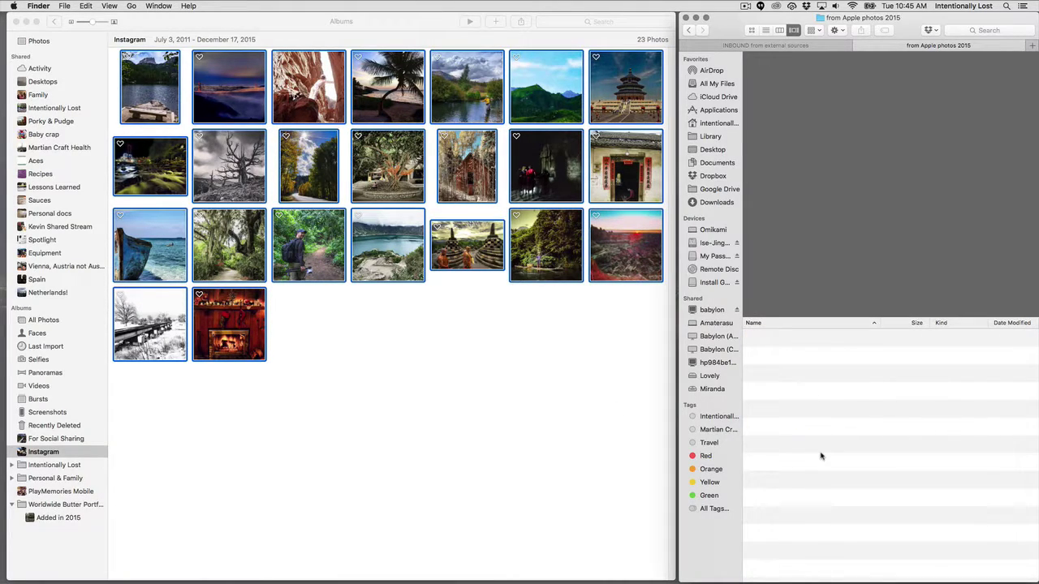